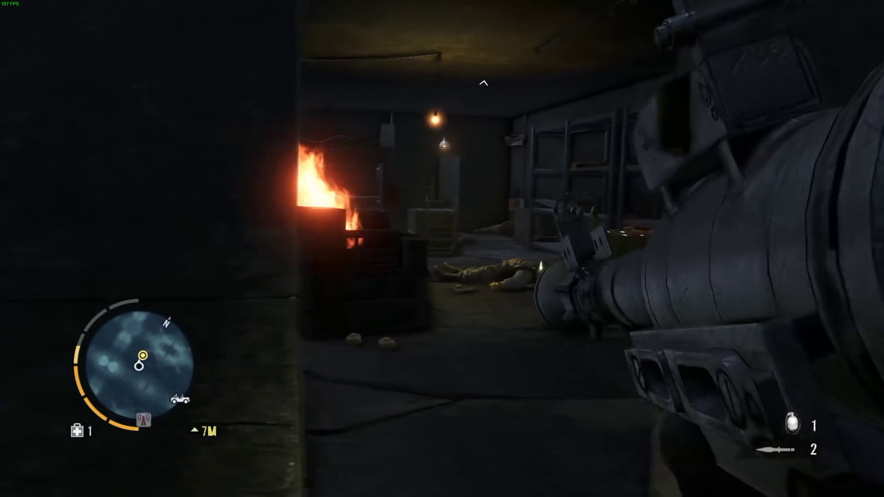
Cycle weapons from the rocket launcher to the C4 detonator, then the scoped sniper rifle
scroll(442, 249, down, 1)
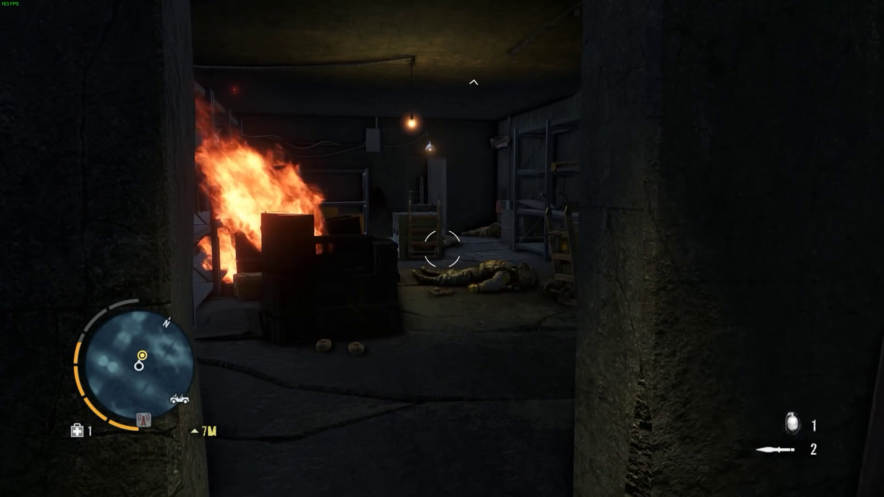
key(w)
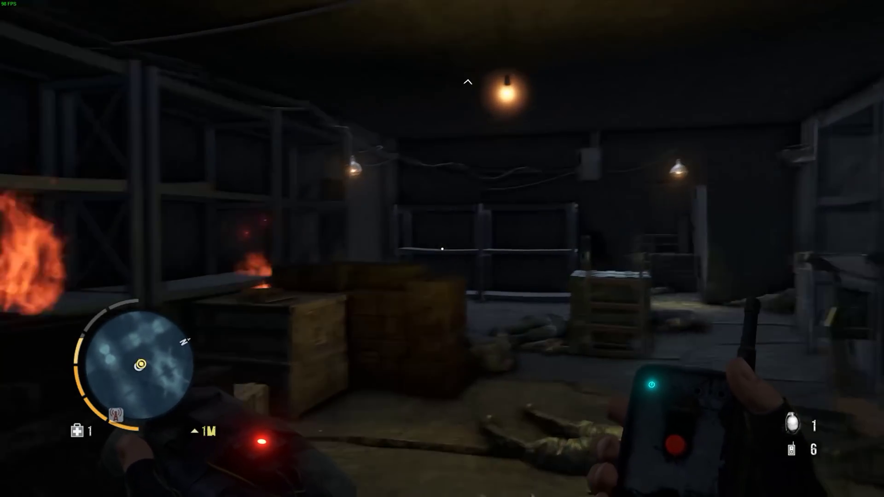
scroll(442, 248, down, 1)
key(w)
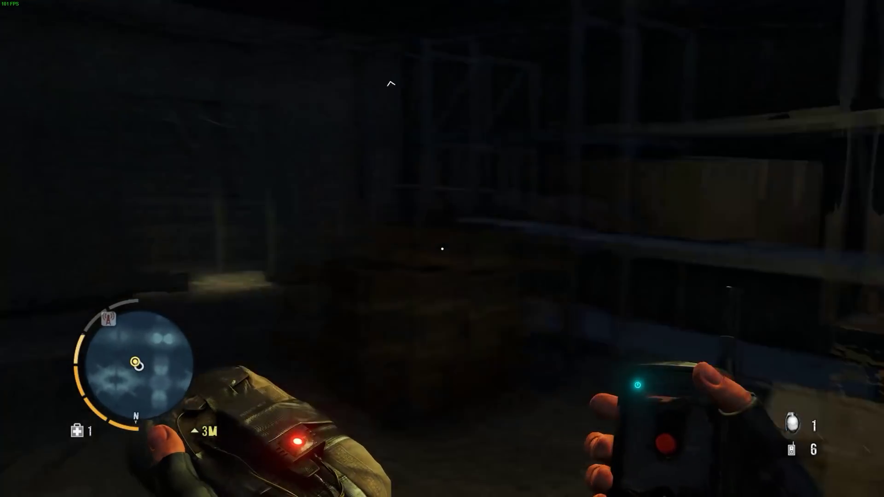
scroll(442, 249, down, 1)
Loot the wooden crate for $33, reaching $396, then start looting the body on the floor
scroll(442, 248, down, 1)
key(w)
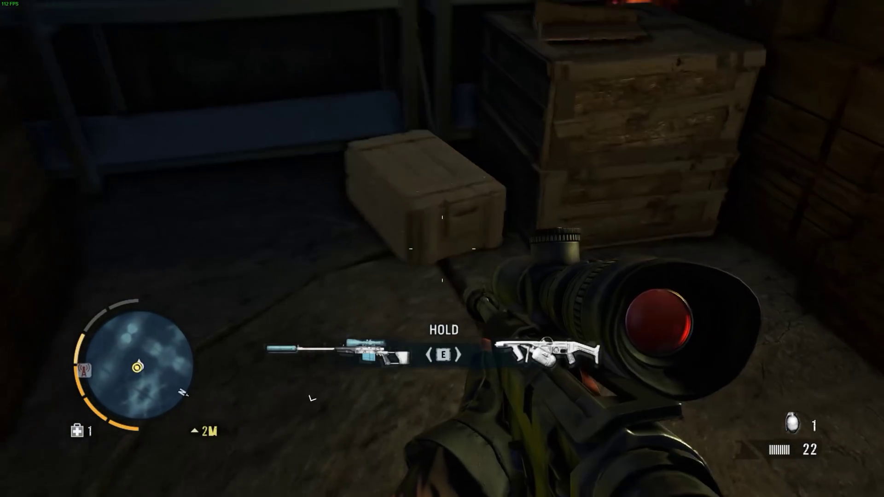
key(e)
scroll(442, 248, down, 1)
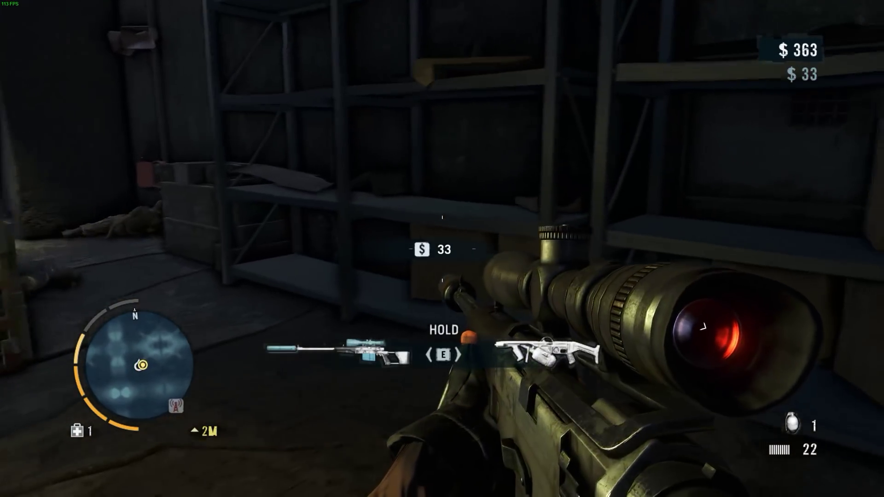
key(e)
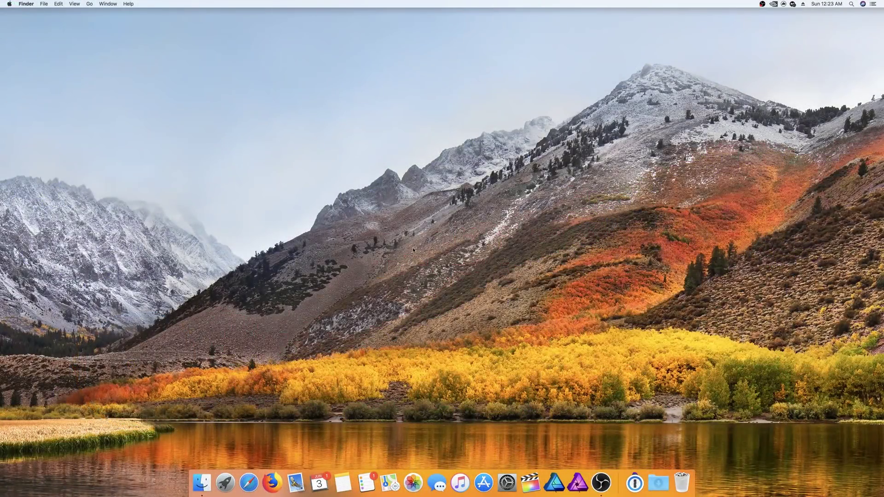
Launch Firefox and save the XQuartz-2.7.11.dmg file from the XQuartz site
click(272, 481)
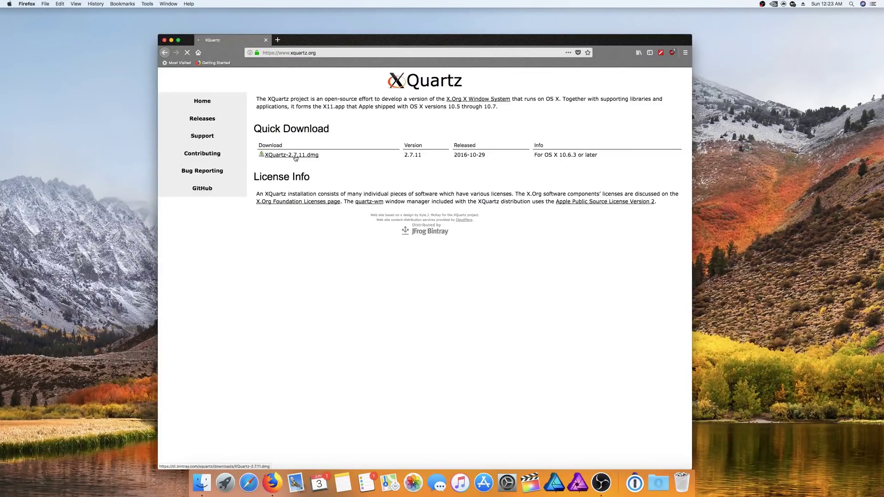
click(295, 156)
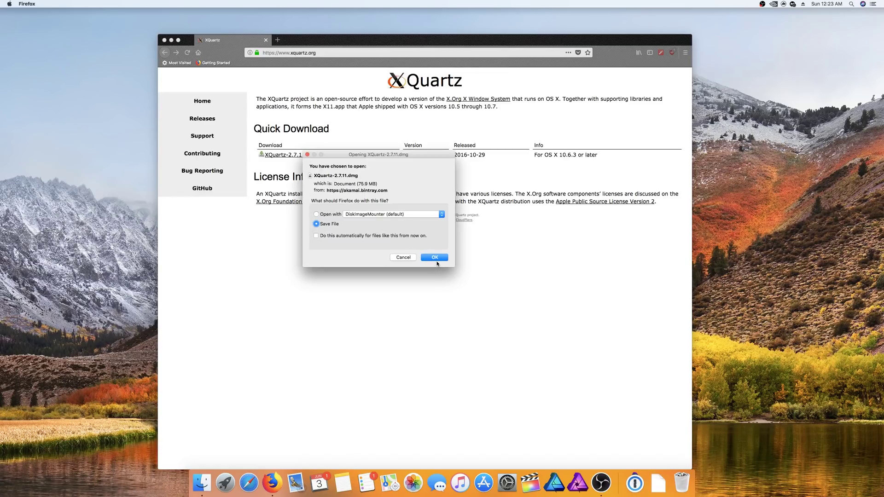
click(437, 261)
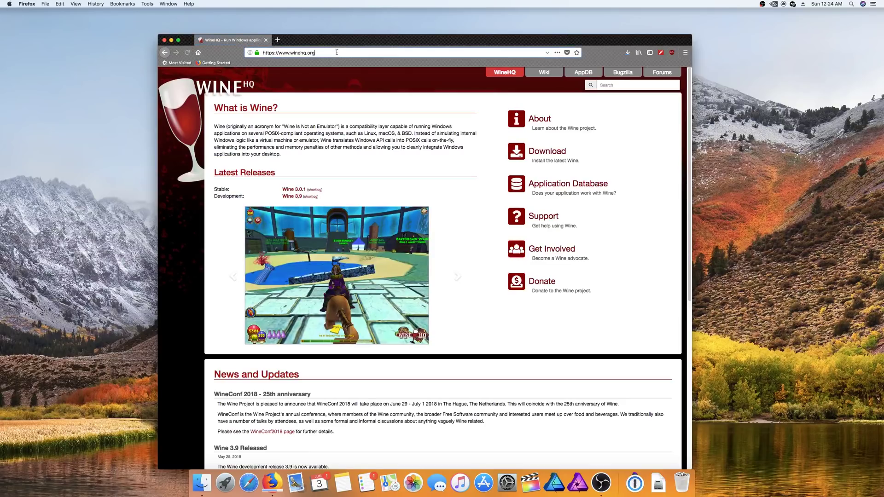
Go from winehq.org through the Download and macOS pages to the dl.winehq.org server
drag(337, 53, 263, 53)
click(322, 51)
triple_click(322, 52)
click(547, 151)
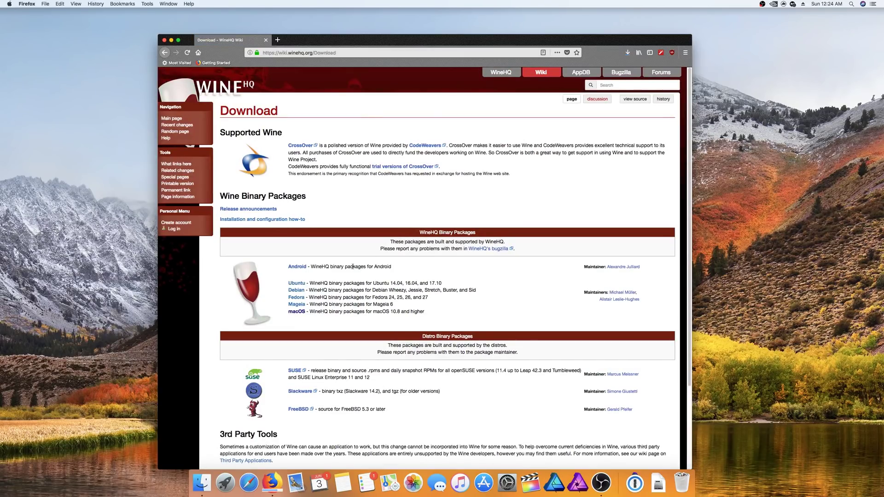
click(296, 313)
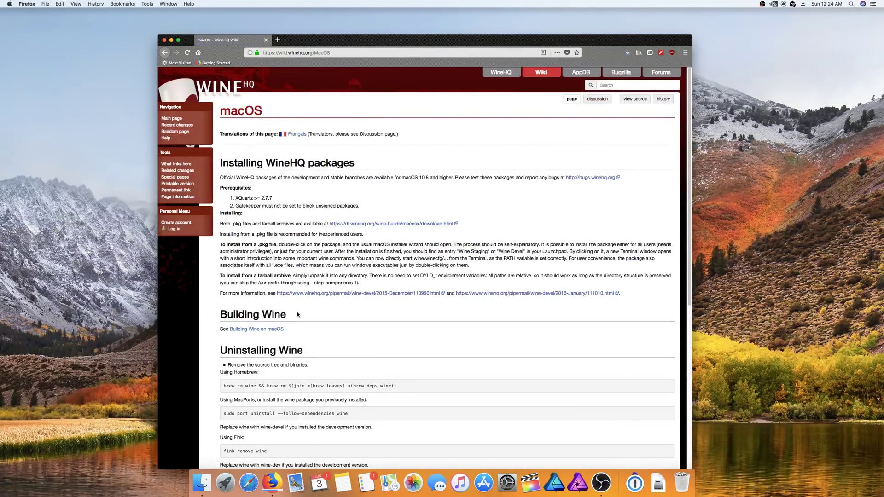
click(380, 225)
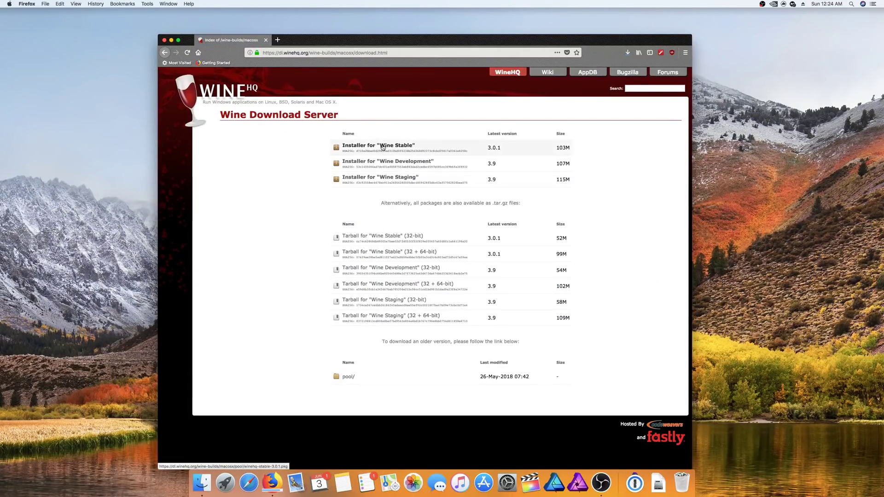
Save the Wine Stable winehq-stable-3.0.1.pkg installer and show the recent downloads
click(382, 147)
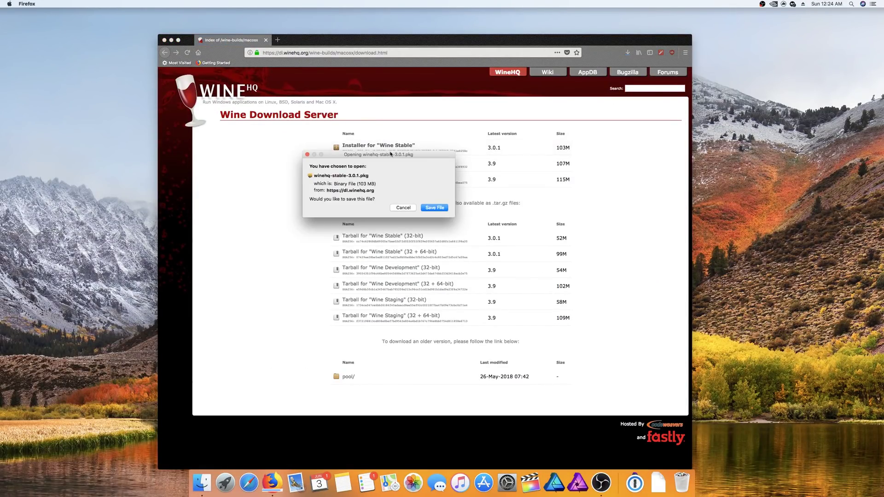
click(434, 208)
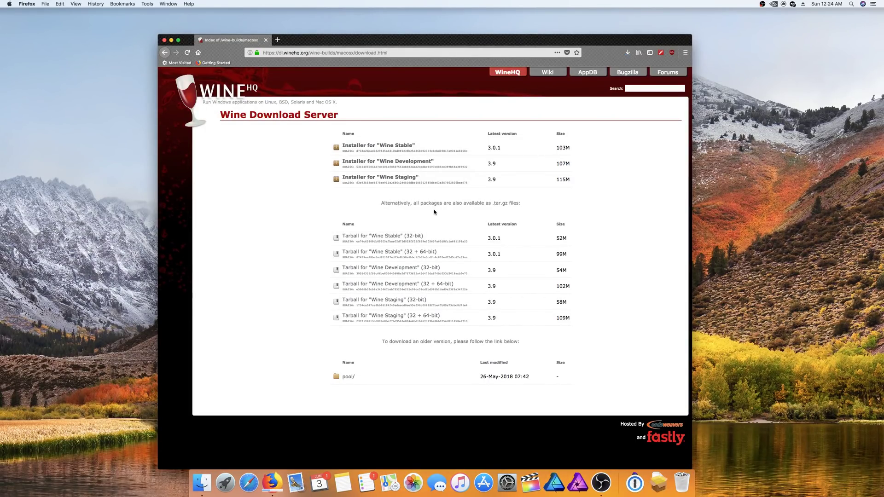
click(657, 480)
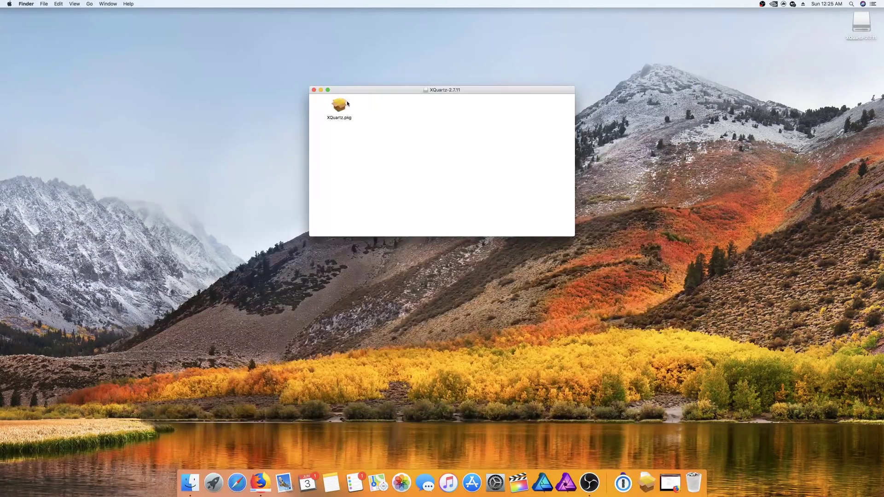
Run XQuartz.pkg, agree to the license, and install XQuartz 2.7.11, authorizing with the account password
double_click(340, 102)
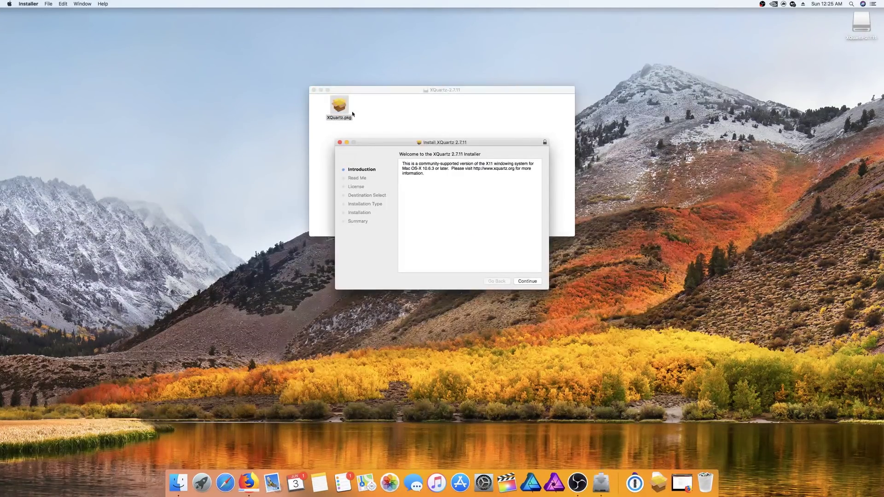
click(530, 280)
click(530, 281)
click(531, 280)
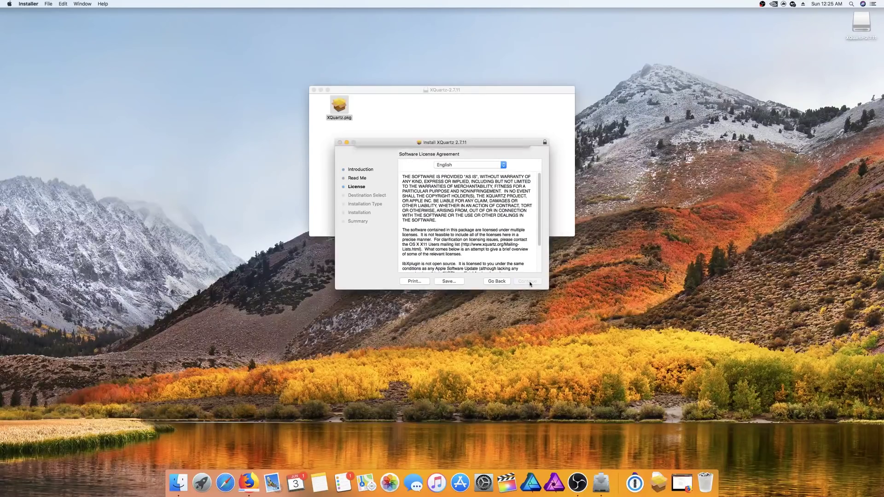
click(507, 198)
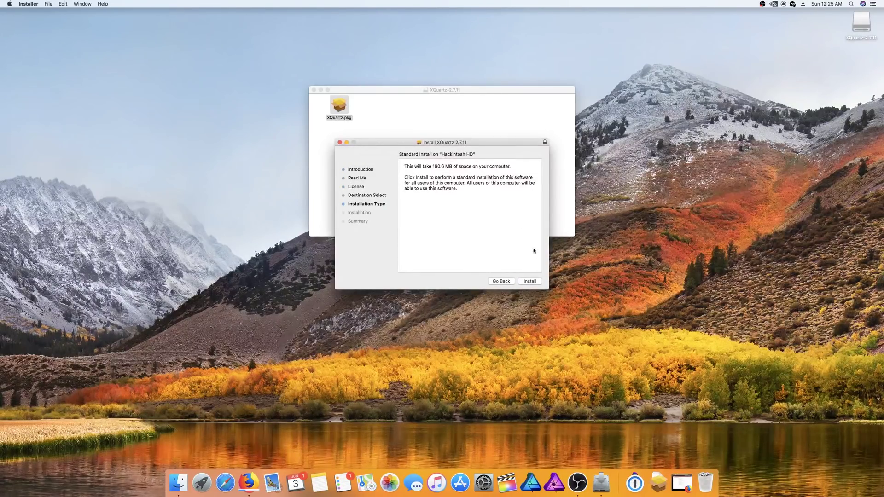
click(530, 281)
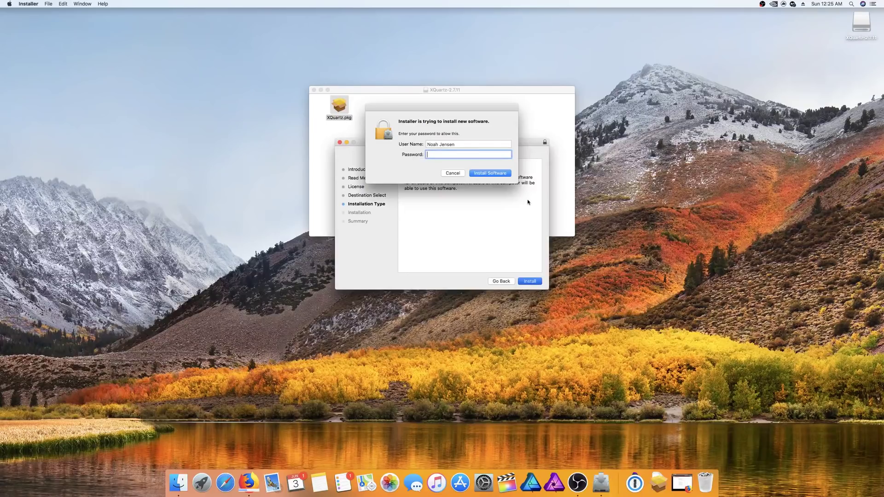
key(Return)
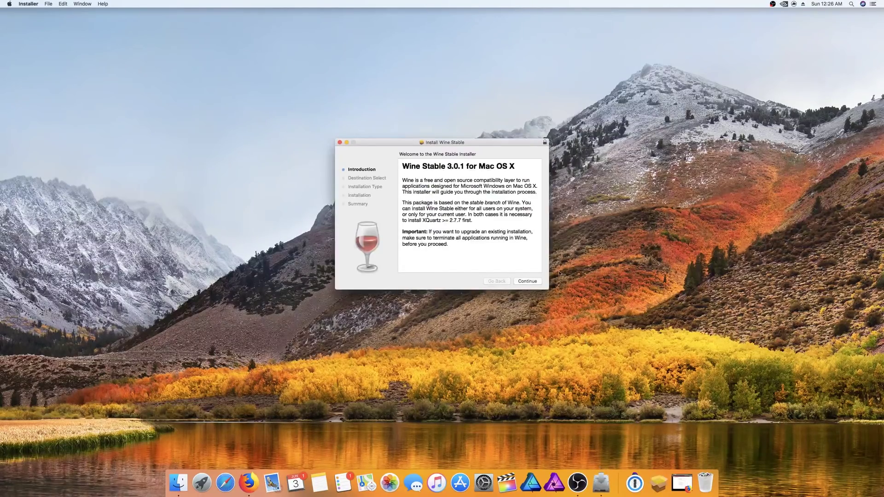
Install Wine Stable 3.0.1 with the '64 bit support (optional)' package ticked
click(531, 281)
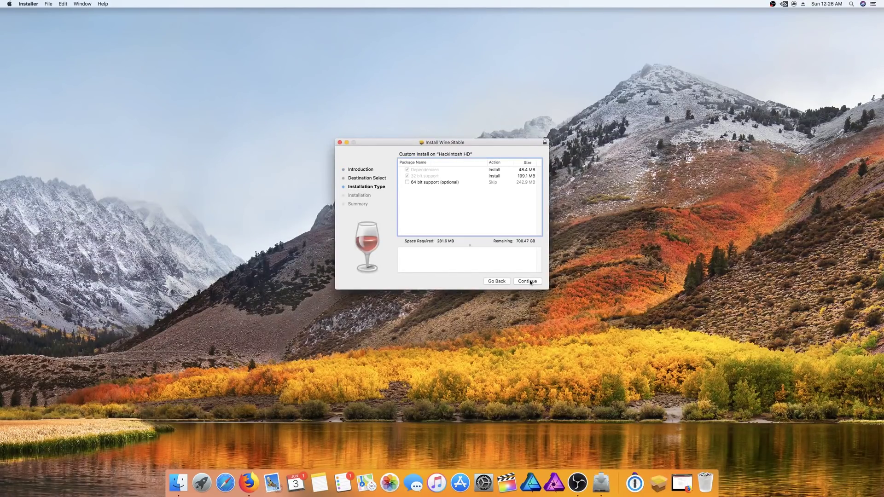
click(407, 182)
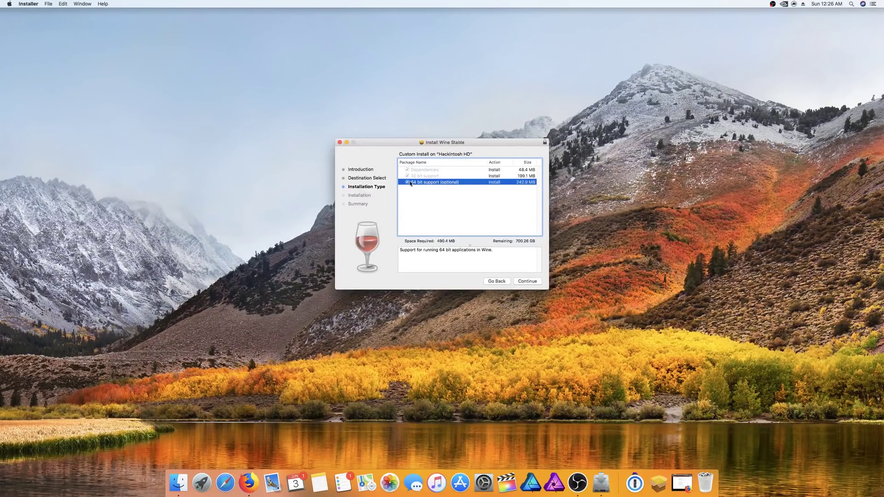
click(525, 282)
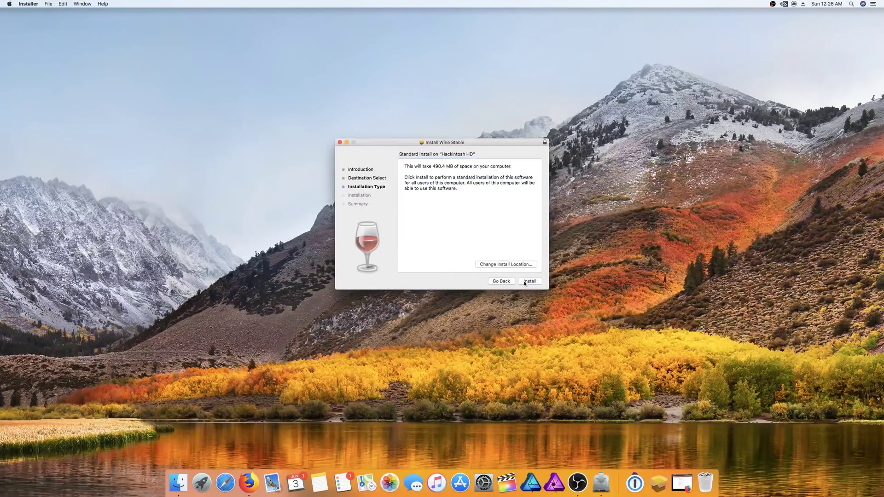
click(528, 281)
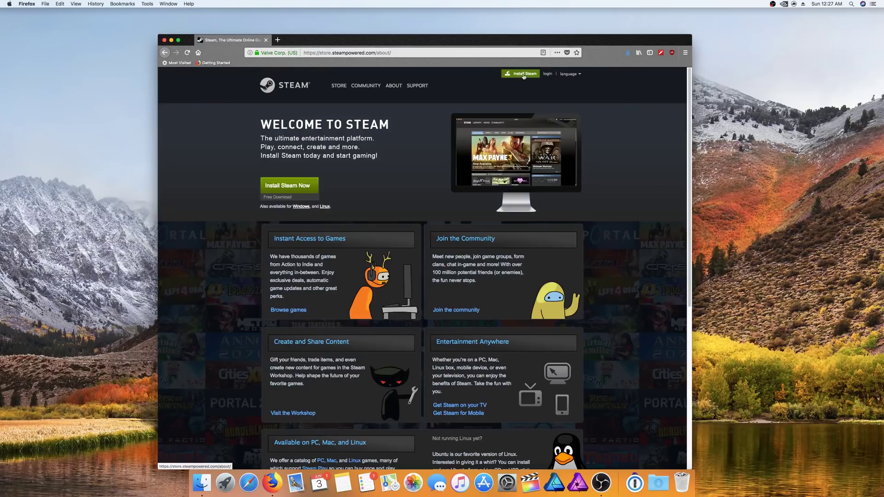
Save the Windows SteamSetup.exe installer from the Install Steam page
click(301, 206)
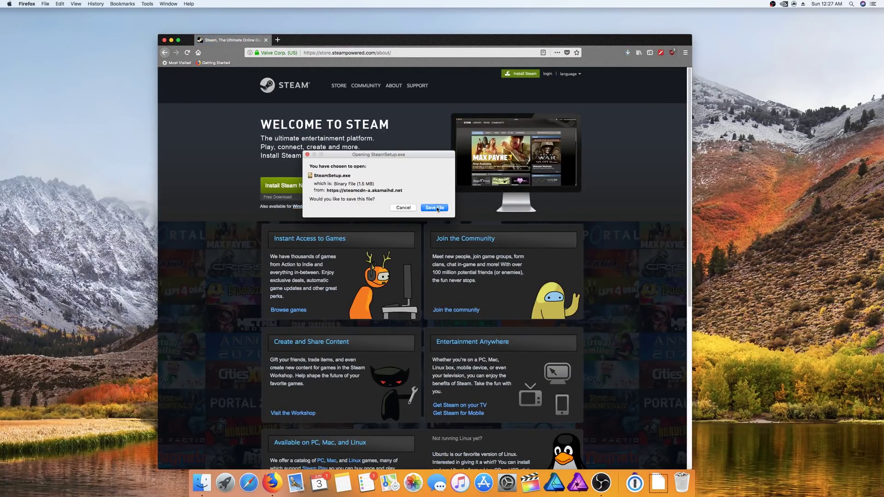
click(435, 208)
Launch Wine Stable from Applications, dismiss the not-optimized warning, and bring up its Terminal welcome
key(super+h)
click(634, 484)
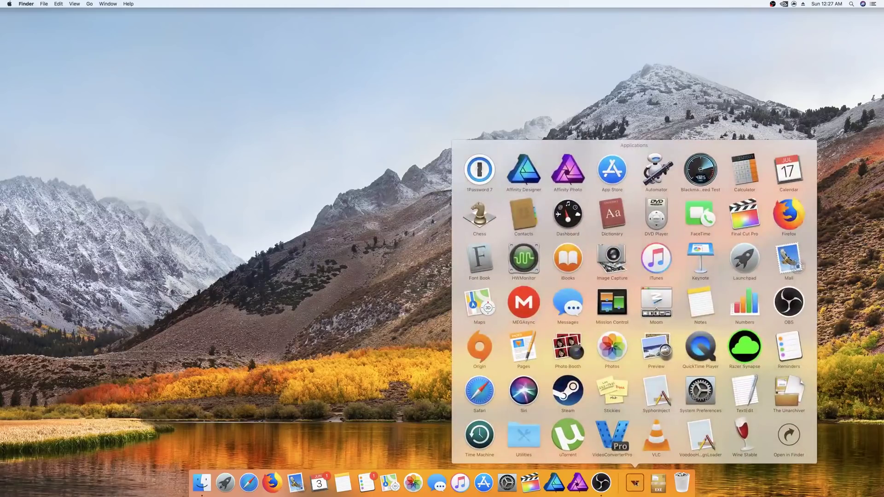
click(745, 435)
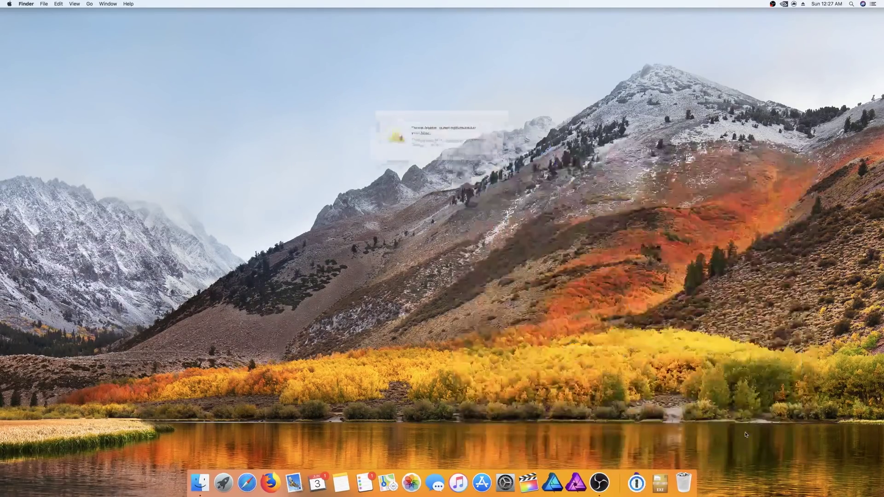
click(492, 155)
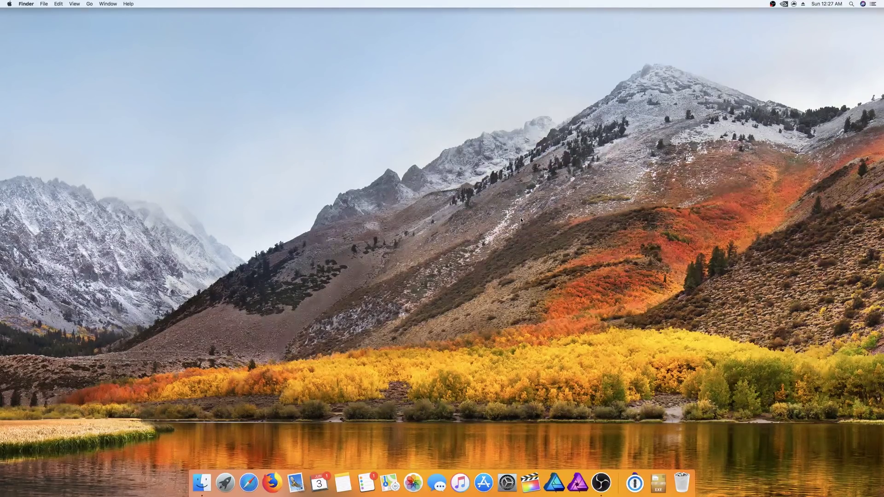
click(634, 481)
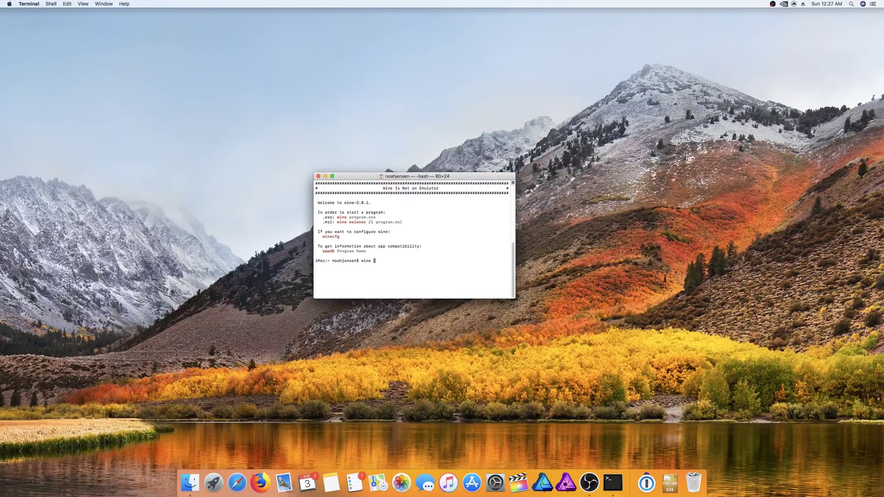
Run wine on the SteamSetup.exe path dragged in from Downloads
click(669, 482)
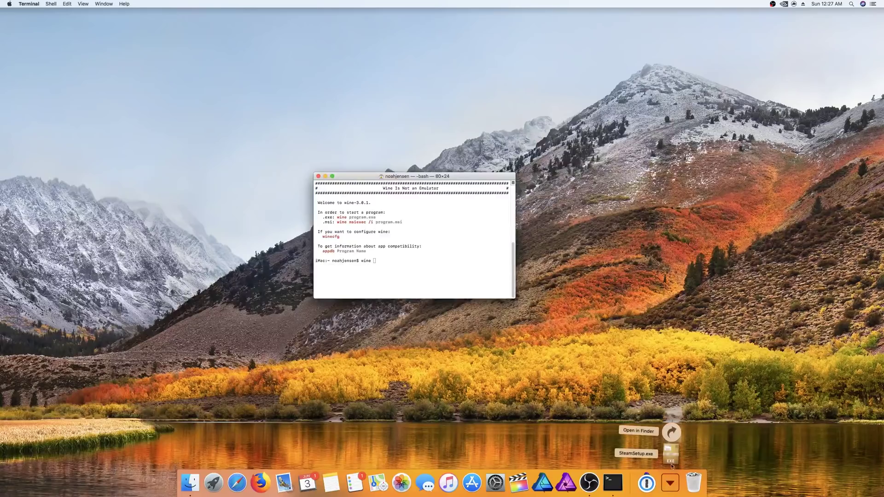
drag(661, 443, 420, 258)
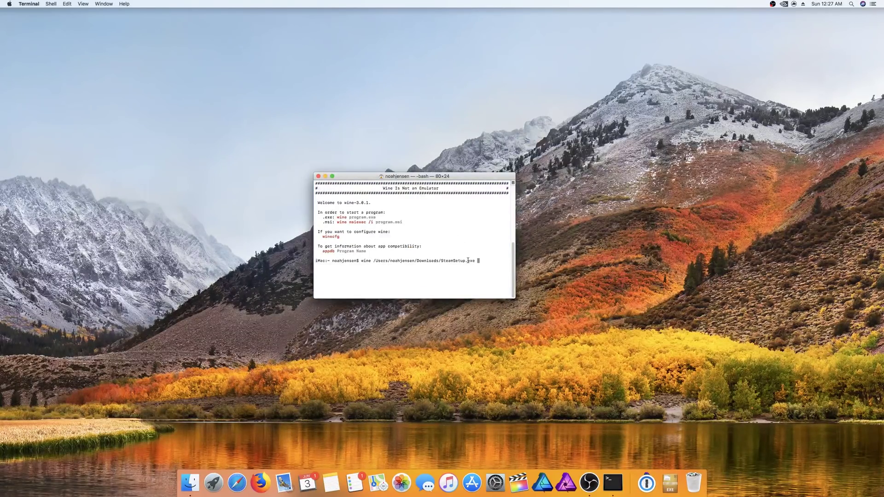
key(Return)
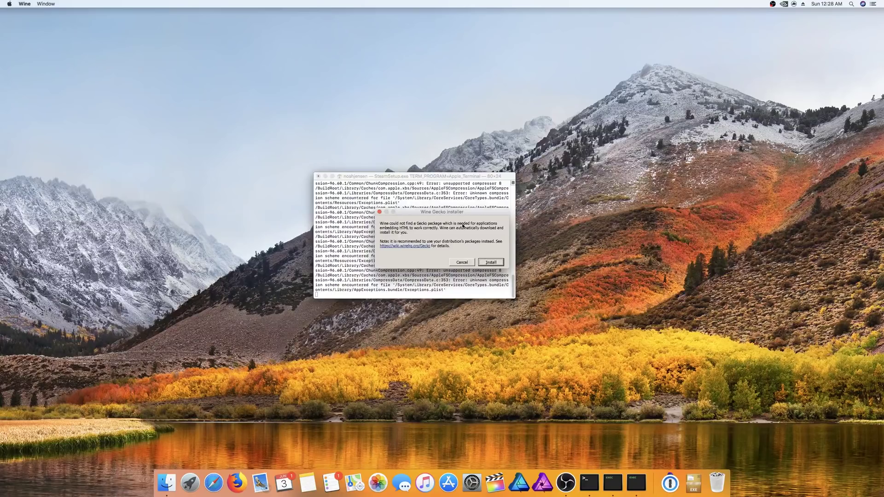
Cancel the Wine Gecko download, choose Login to an Existing Account, and move the login window lower
click(462, 261)
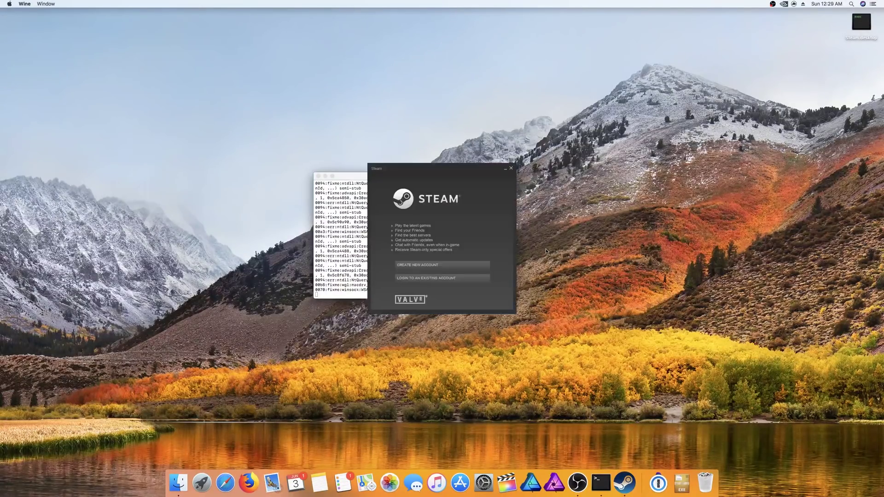
click(453, 278)
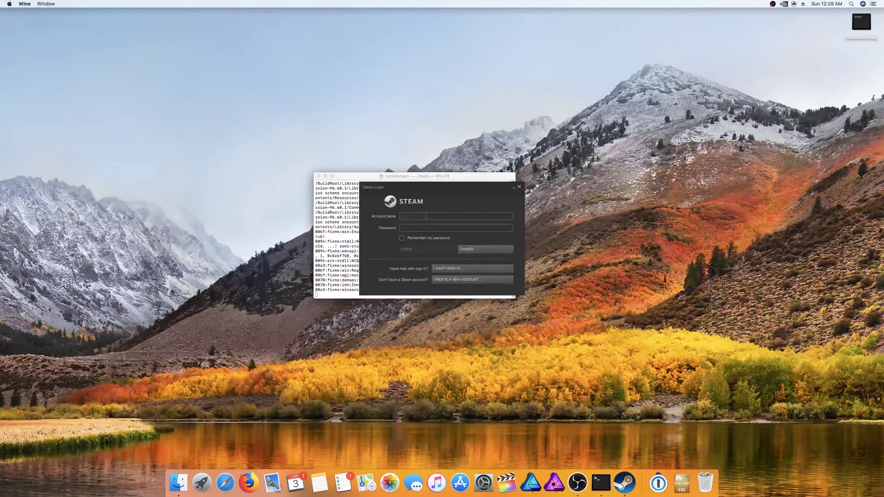
drag(401, 190, 368, 341)
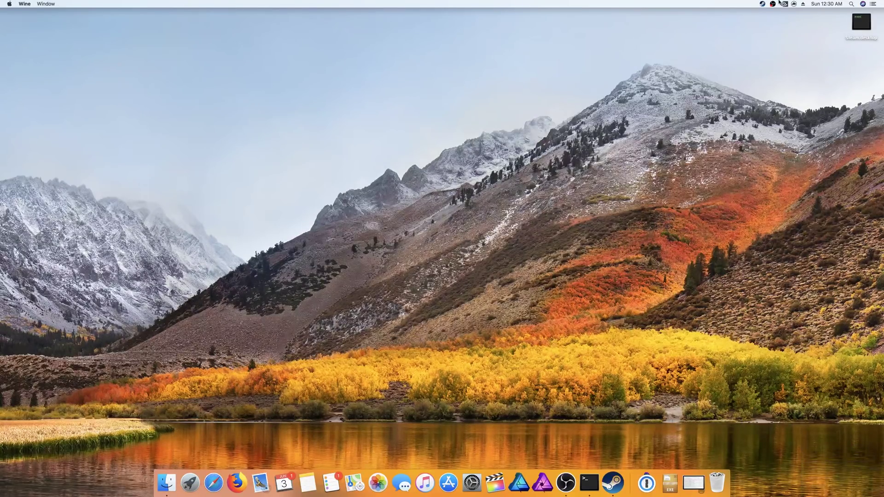
Open Library from Steam's menu-bar icon to list Army Men RTS
click(763, 4)
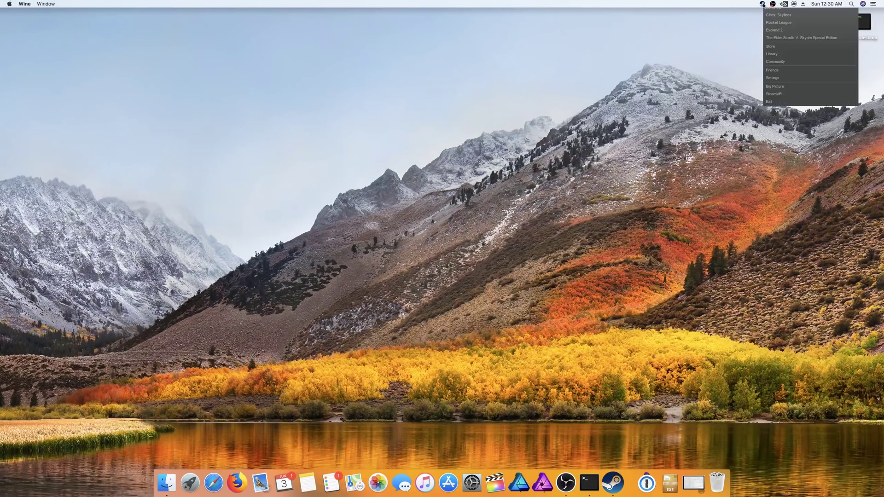
click(771, 54)
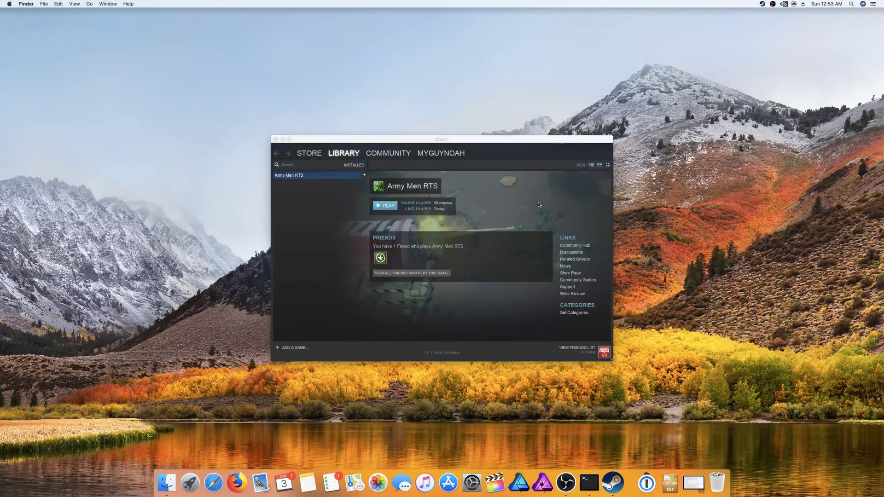
Launch Army Men RTS and change its resolution from 640 x 480, 16-Bit to 1280 x 1024, 32-Bit
click(388, 208)
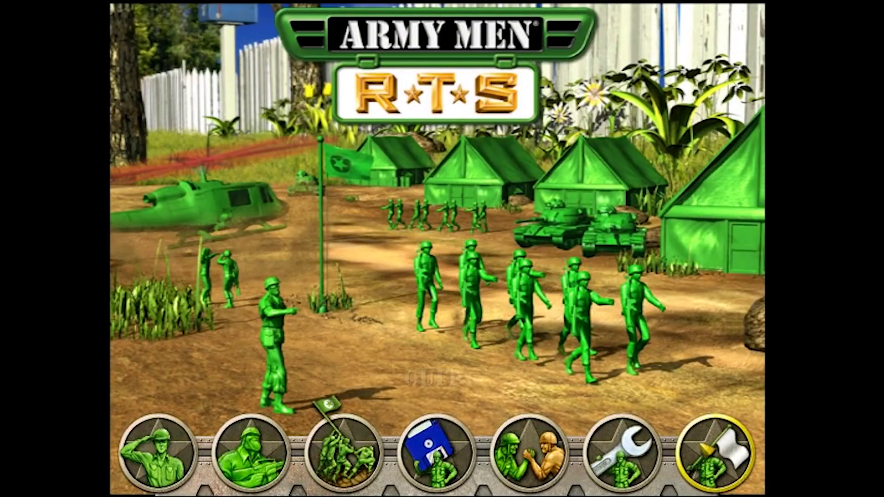
click(653, 465)
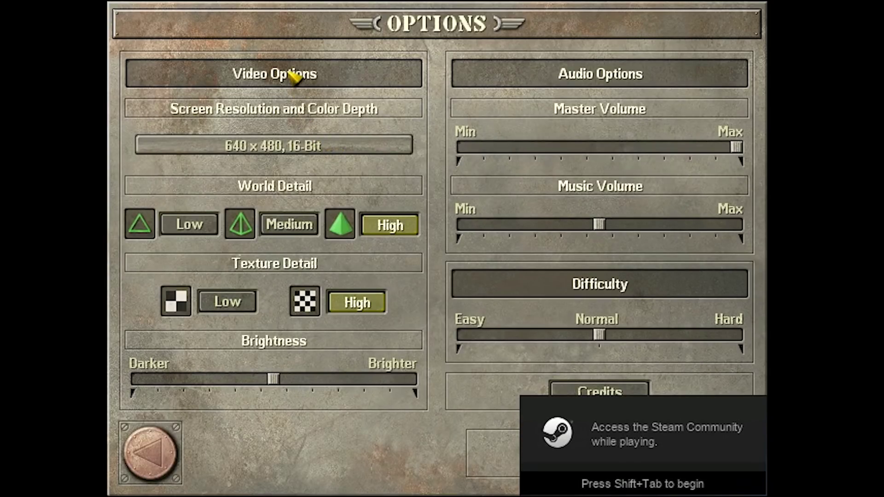
click(288, 146)
click(291, 147)
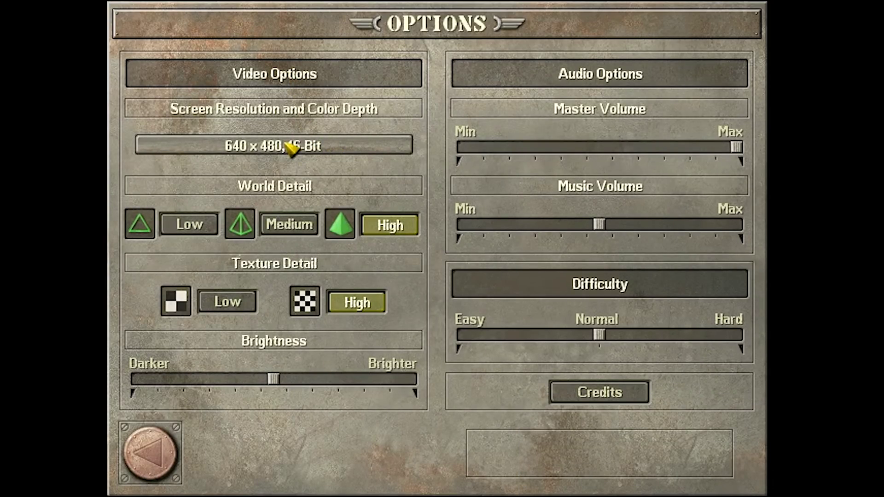
click(290, 147)
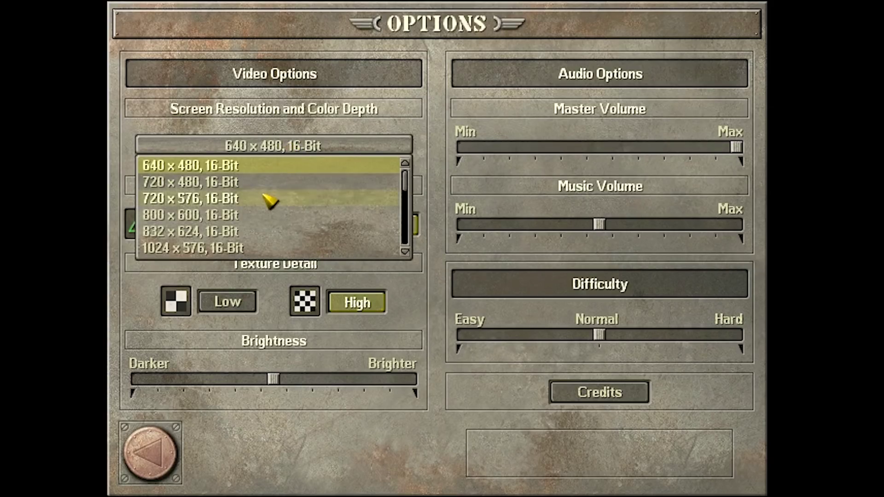
scroll(265, 212, down, 5)
scroll(260, 223, down, 8)
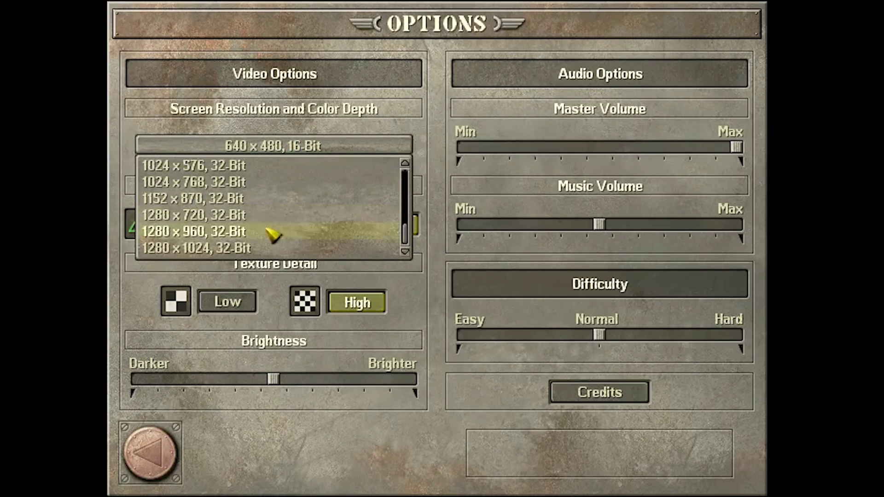
click(216, 249)
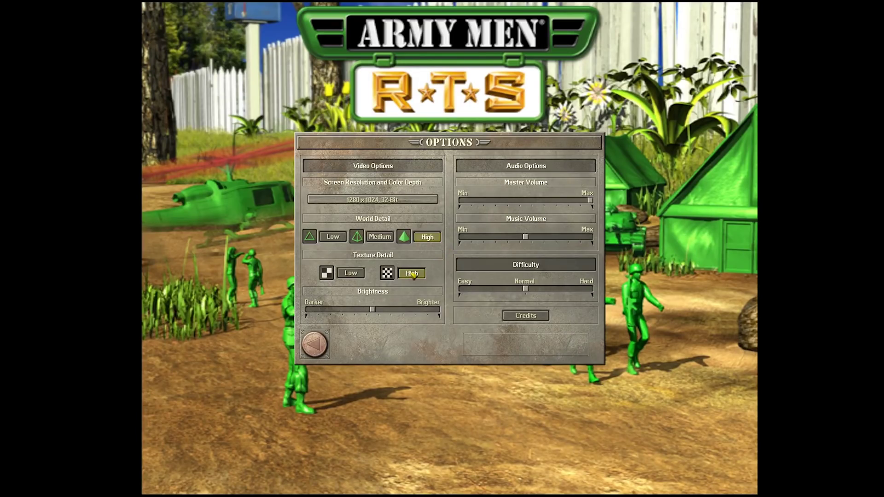
Confirm Options still shows 1280 x 1024, 32-Bit, then quit Army Men RTS to Steam's Library
click(318, 346)
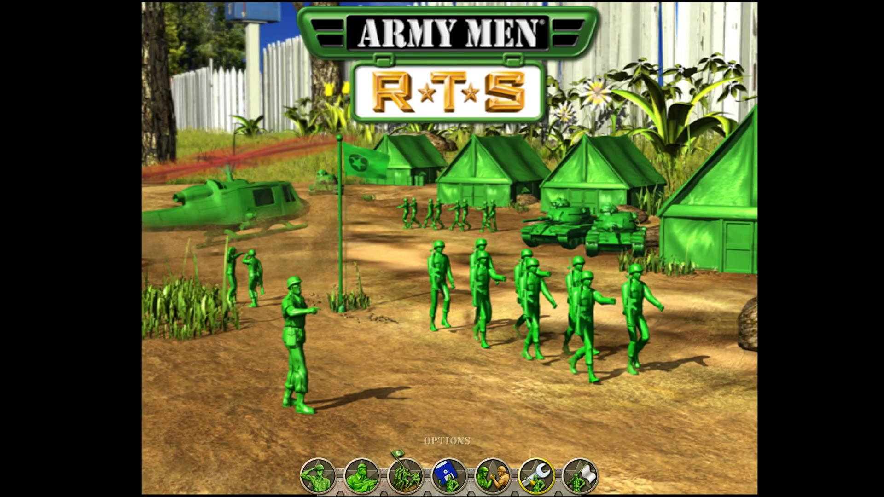
click(538, 472)
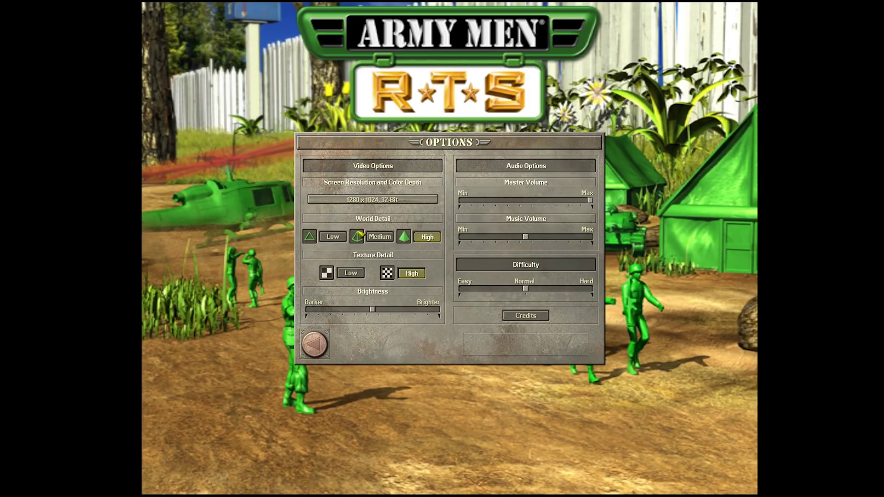
click(309, 354)
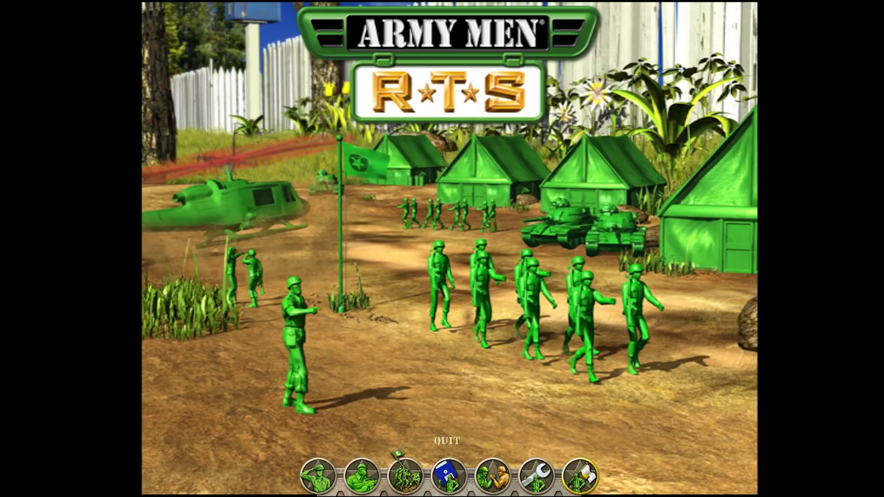
click(581, 476)
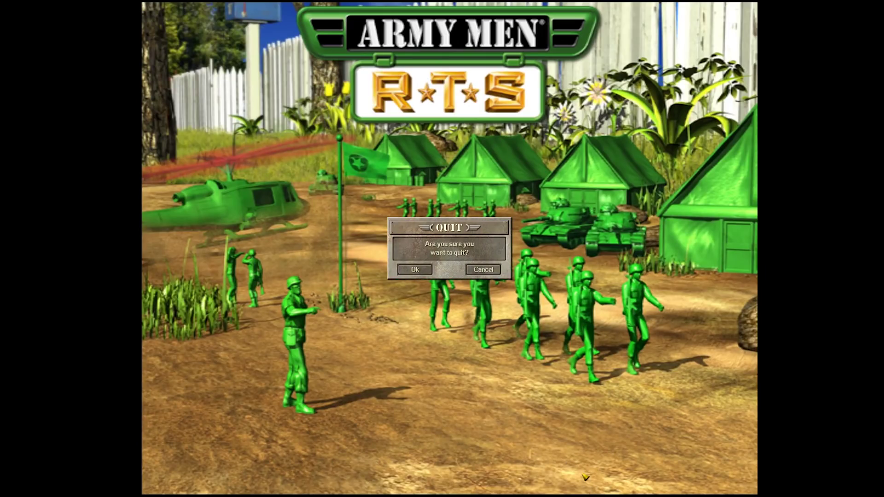
click(409, 268)
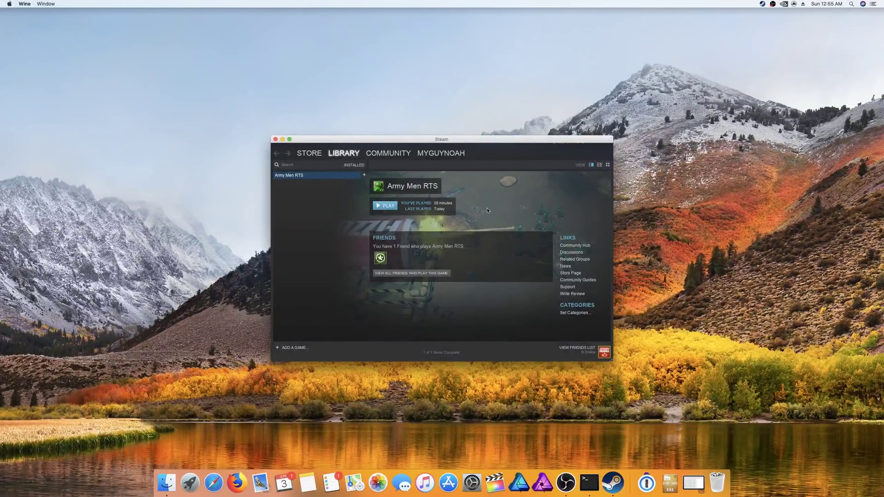
Quit Steam, go to the home folder in Finder and reveal hidden files
key(super+q)
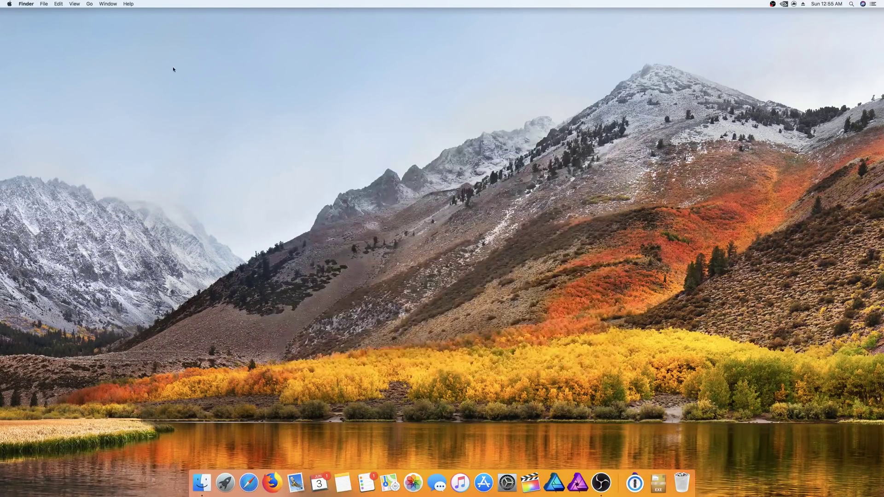
click(89, 5)
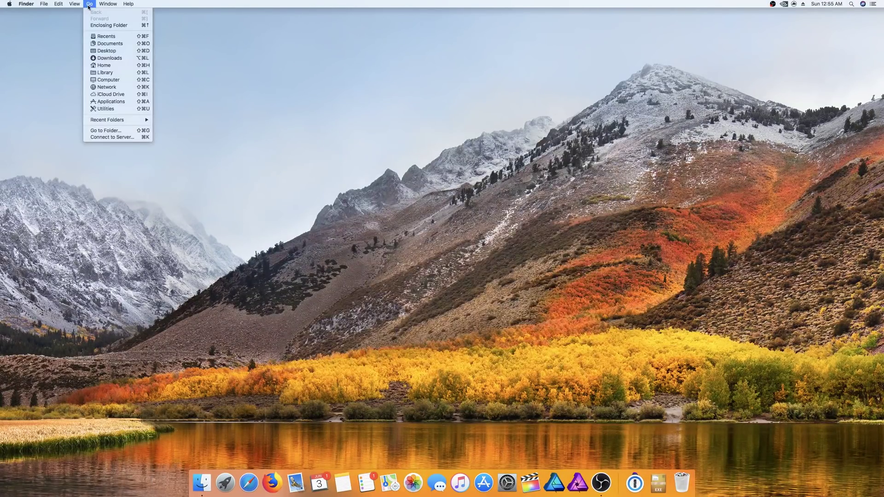
click(102, 66)
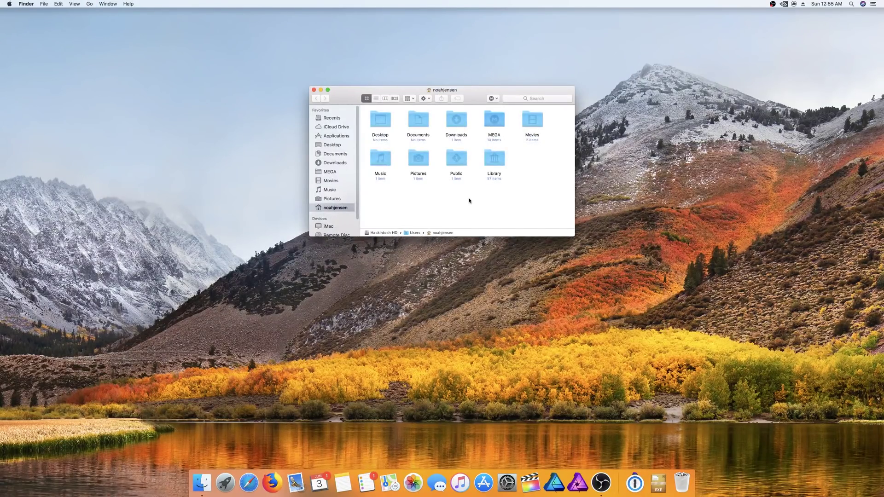
key(super+shift+period)
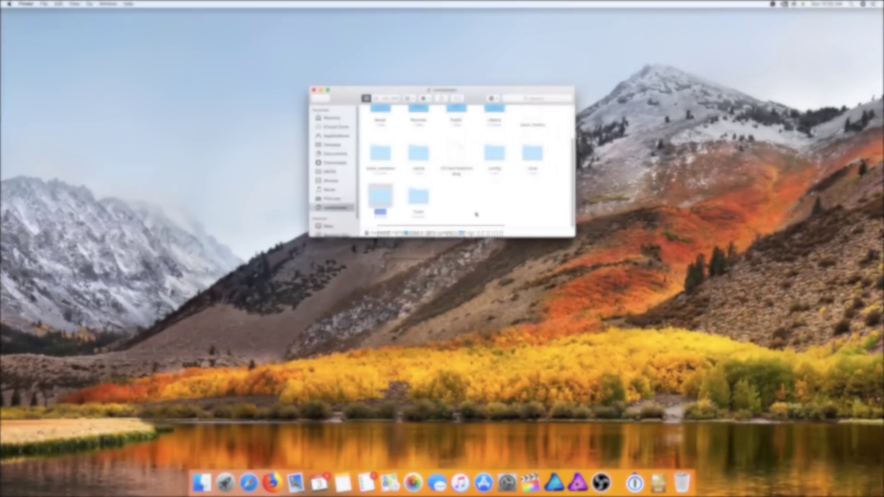
Browse into .wine, drive_c, Program Files (x86) and Steam to reach Steam.exe
double_click(385, 197)
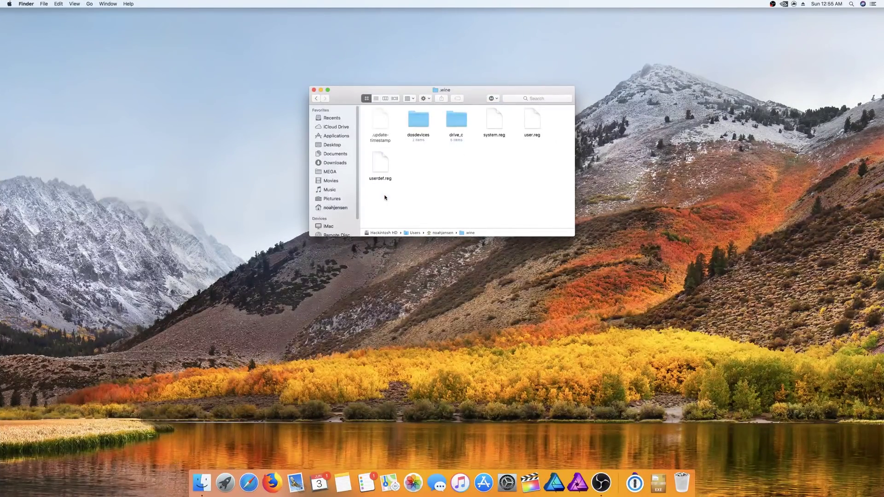
double_click(453, 121)
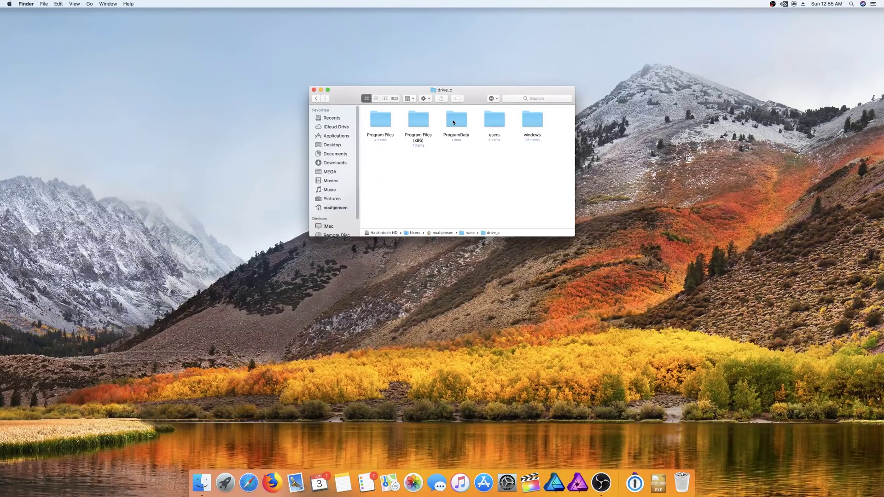
double_click(420, 119)
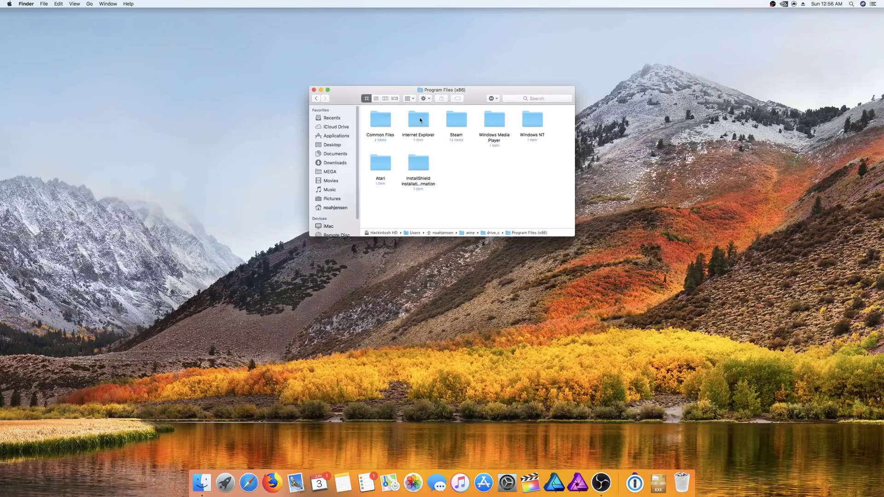
double_click(455, 117)
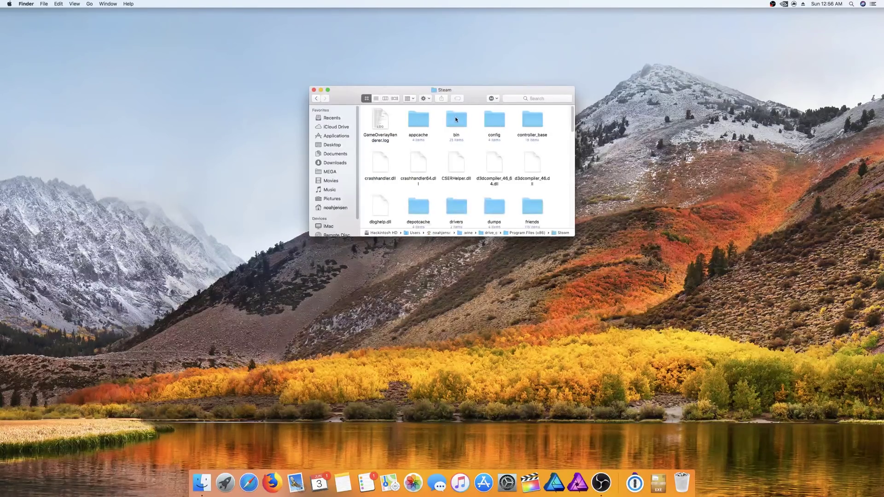
scroll(455, 117, down, 5)
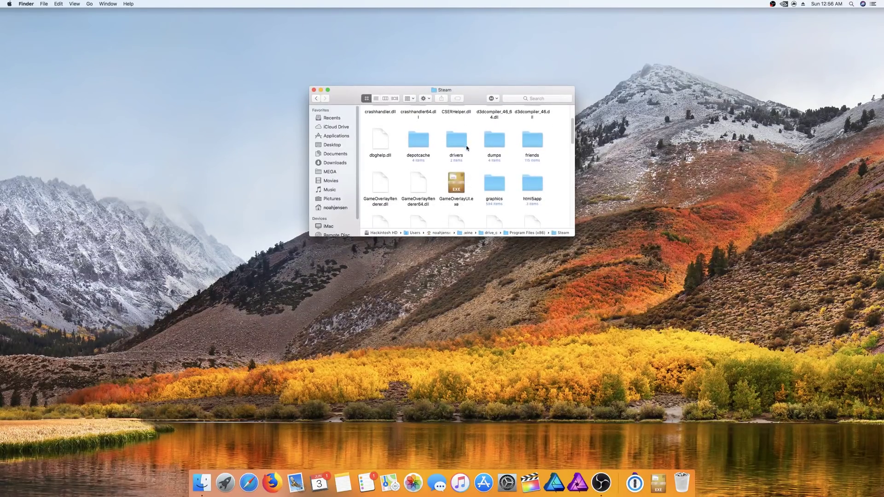
scroll(465, 152, down, 8)
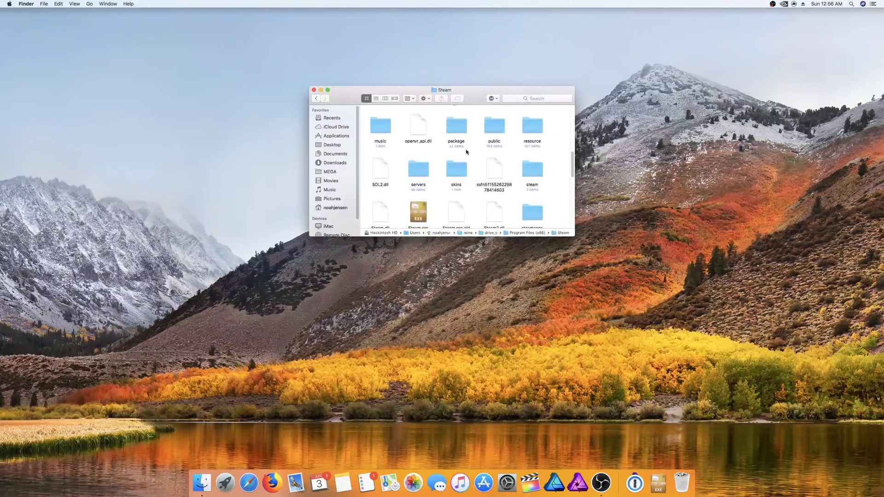
scroll(532, 191, down, 1)
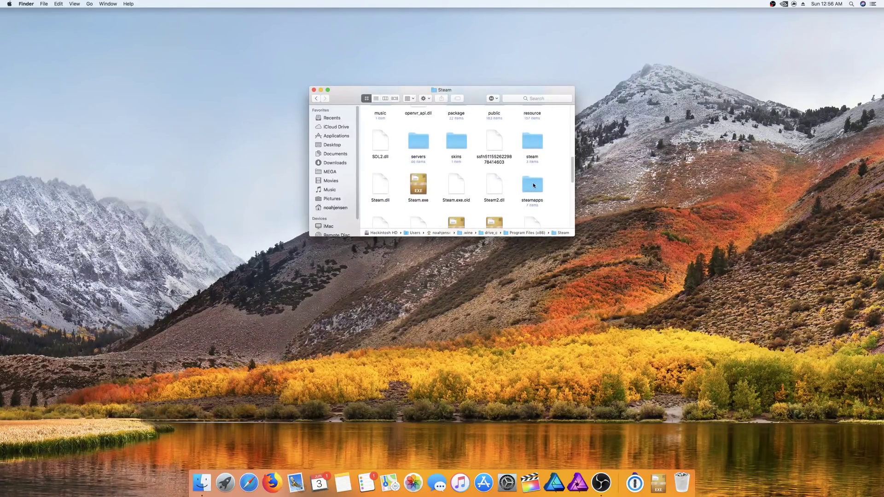
double_click(533, 184)
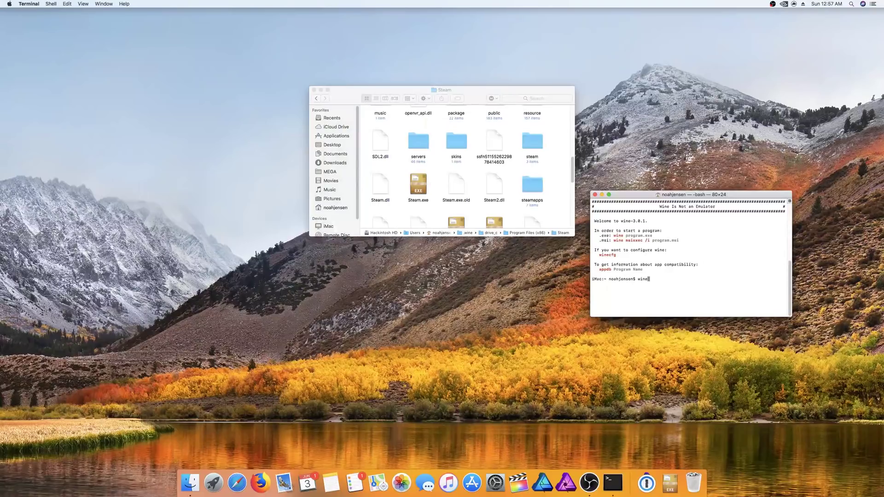
Run Steam.exe with wine in Terminal, dismiss Steam News, and view the Library with Army Men RTS
drag(418, 184, 677, 279)
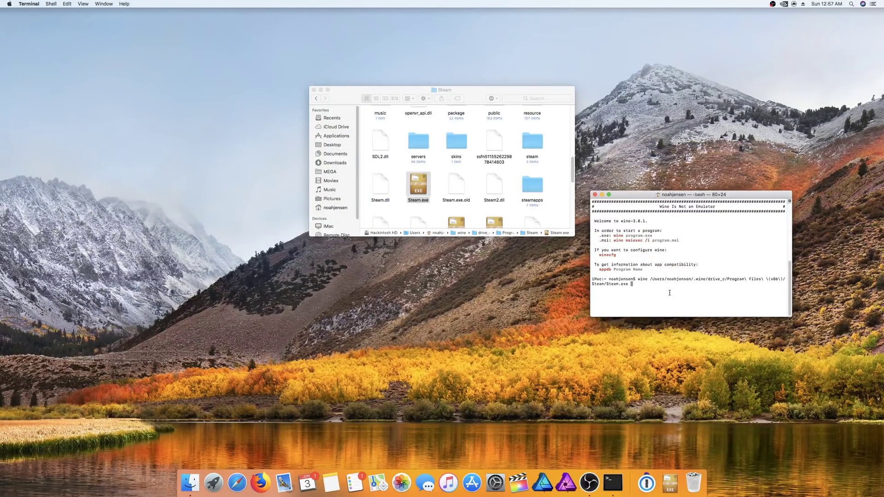
key(Return)
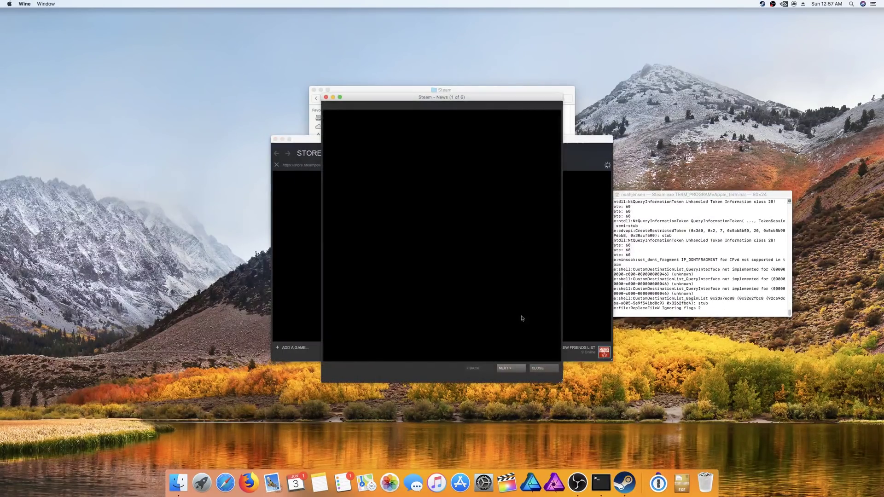
click(544, 368)
mouse_move(346, 157)
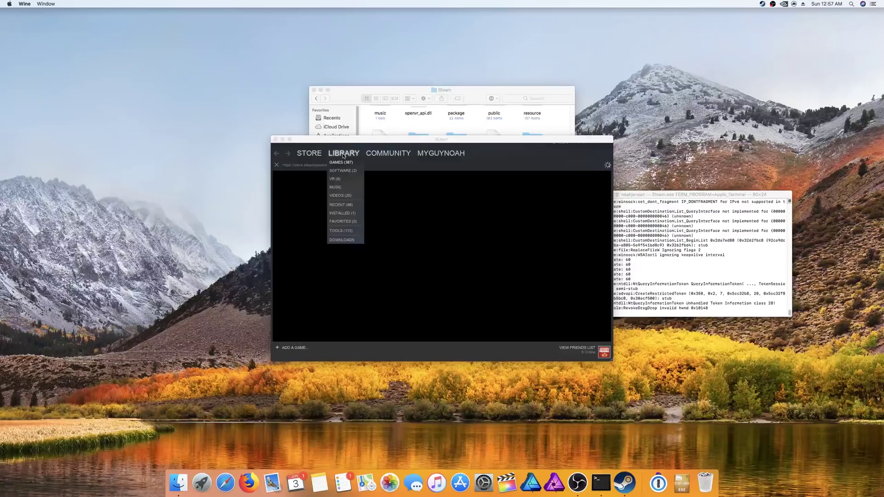
click(341, 216)
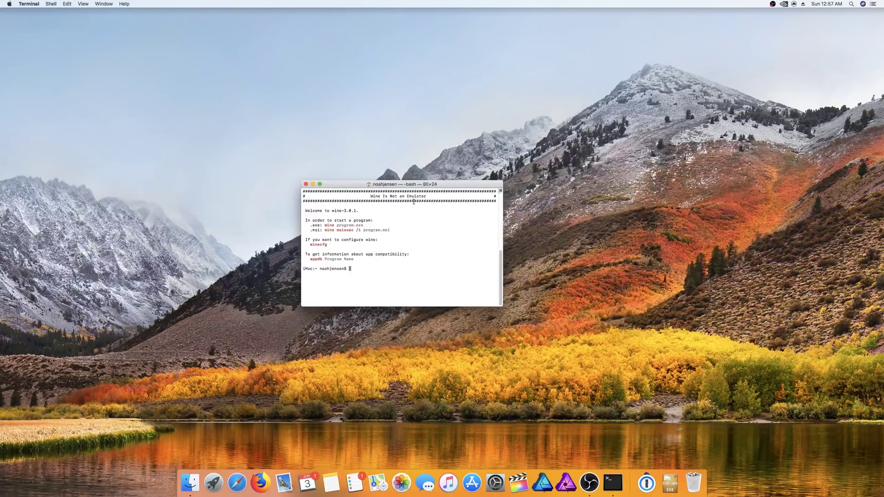
Run winecfg, center its window, and keep Windows 10 as the Windows version
text(winecfg)
key(Return)
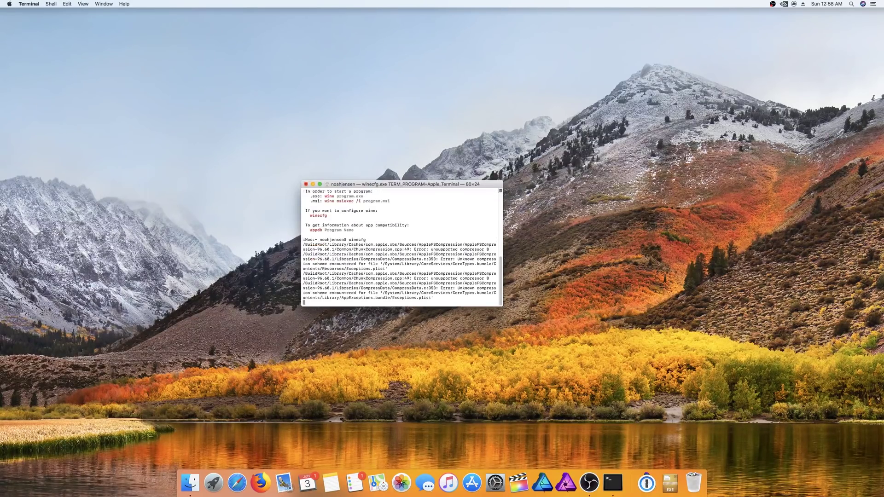
drag(109, 16, 462, 168)
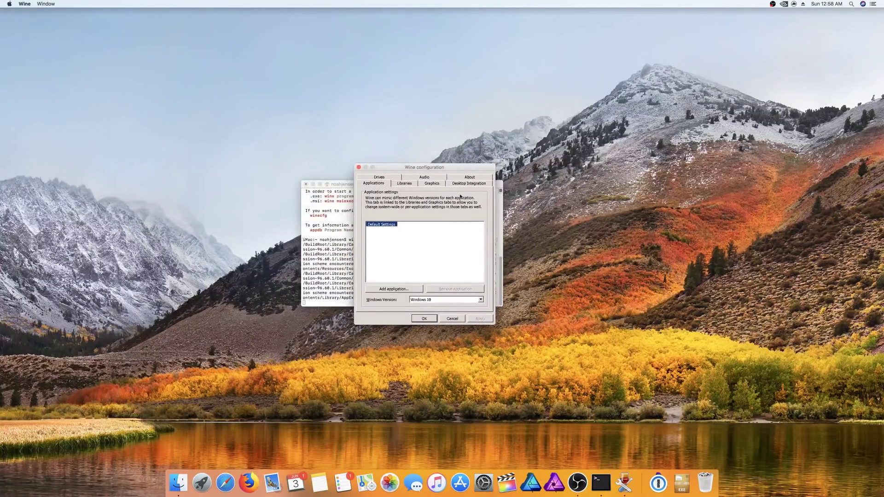
click(480, 301)
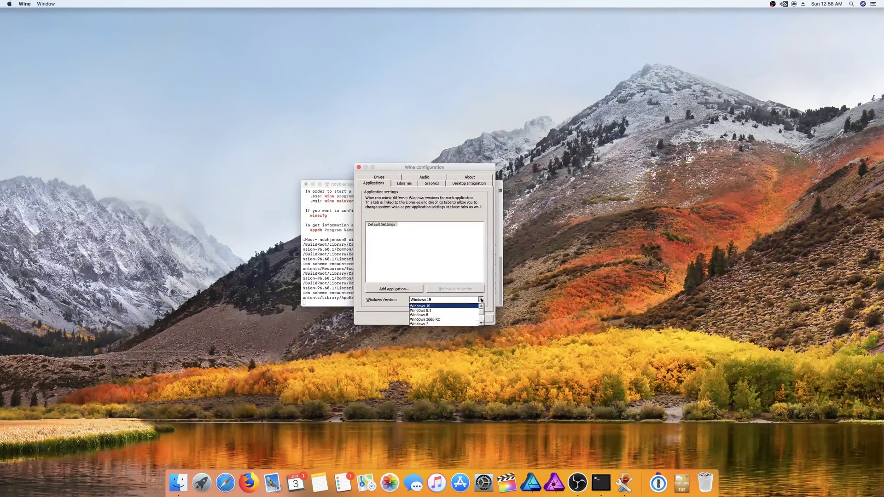
scroll(468, 307, down, 2)
click(481, 324)
scroll(476, 316, up, 3)
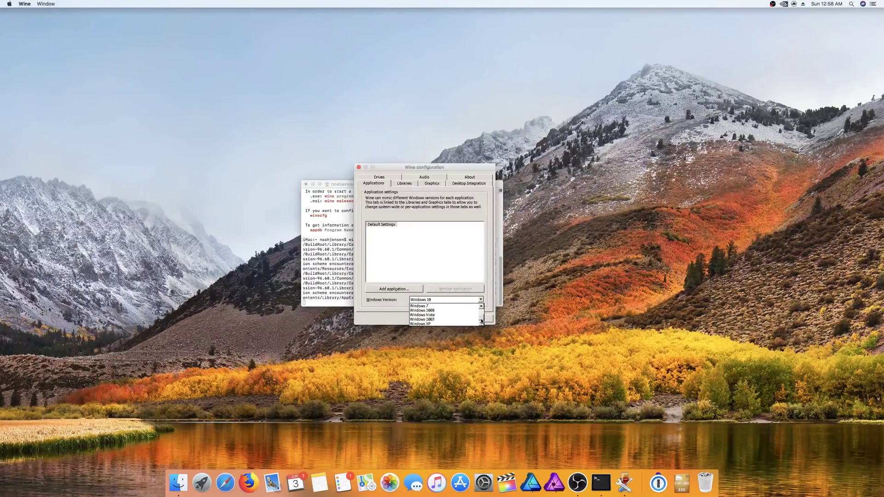
click(419, 305)
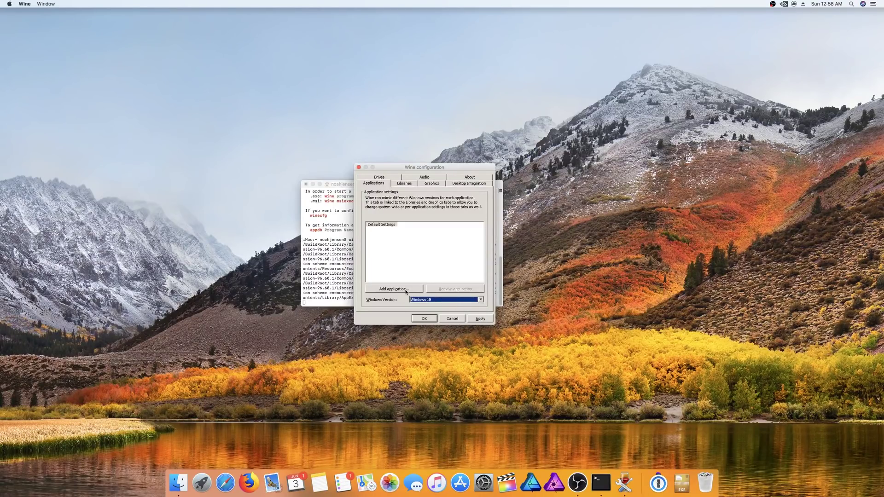
Add an application by browsing to Steam/steamapps/common/Army Men RTS and choosing amrts.exe
click(406, 290)
double_click(389, 210)
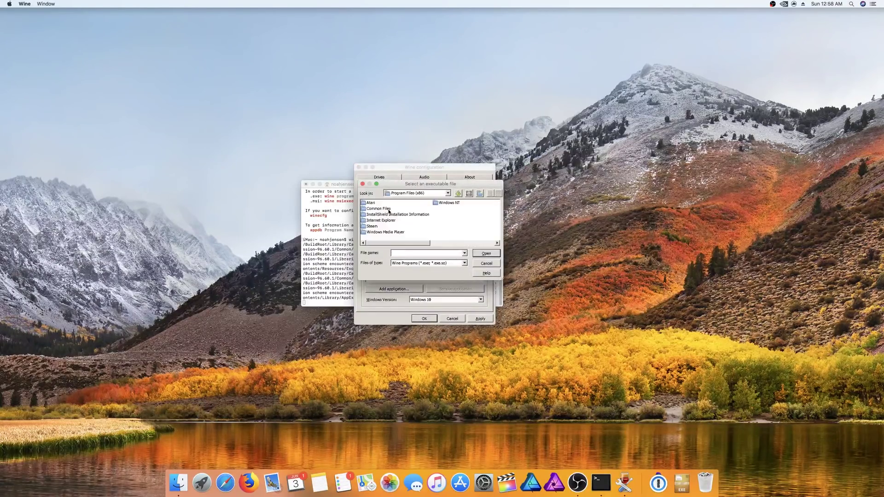
double_click(377, 226)
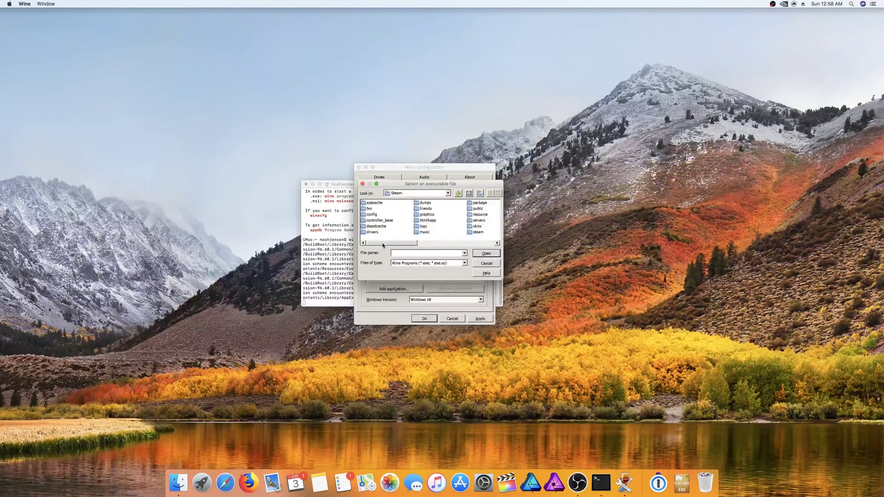
drag(383, 245, 438, 236)
double_click(429, 202)
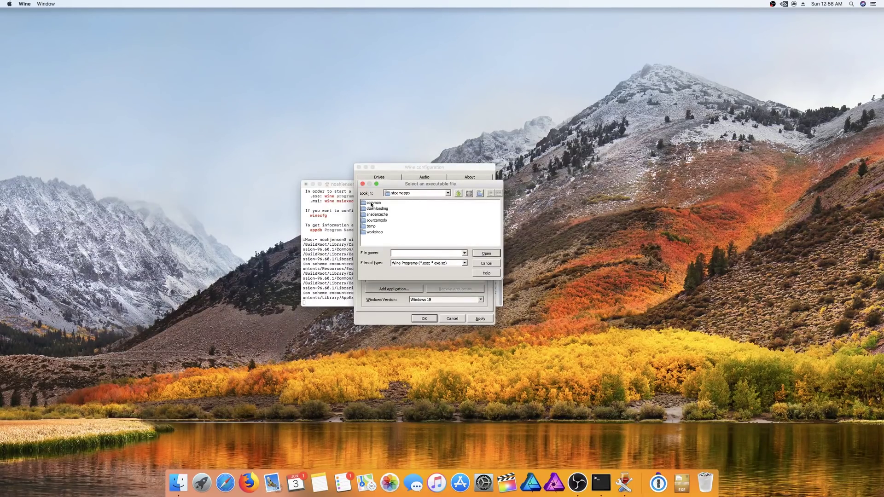
double_click(371, 203)
click(375, 204)
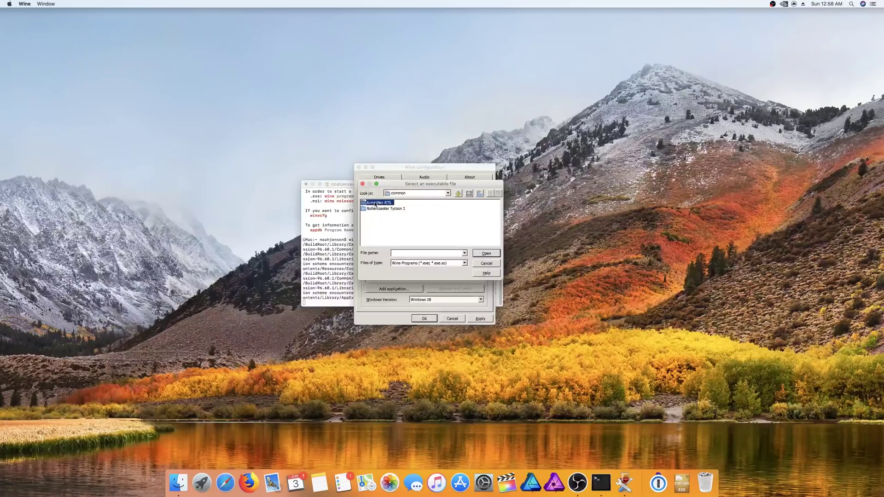
double_click(380, 206)
click(410, 214)
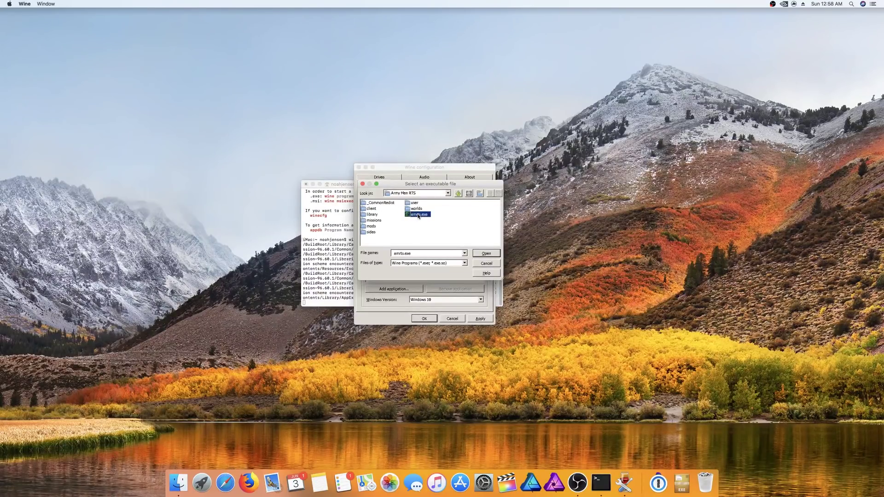
Confirm amrts.exe, then try Steam's Store, Explore and Curators pages, which stay blank
click(483, 254)
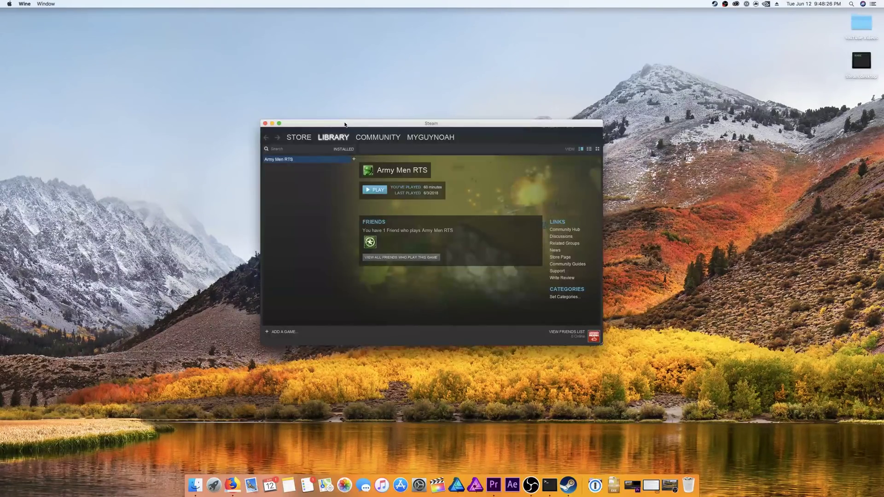
click(300, 137)
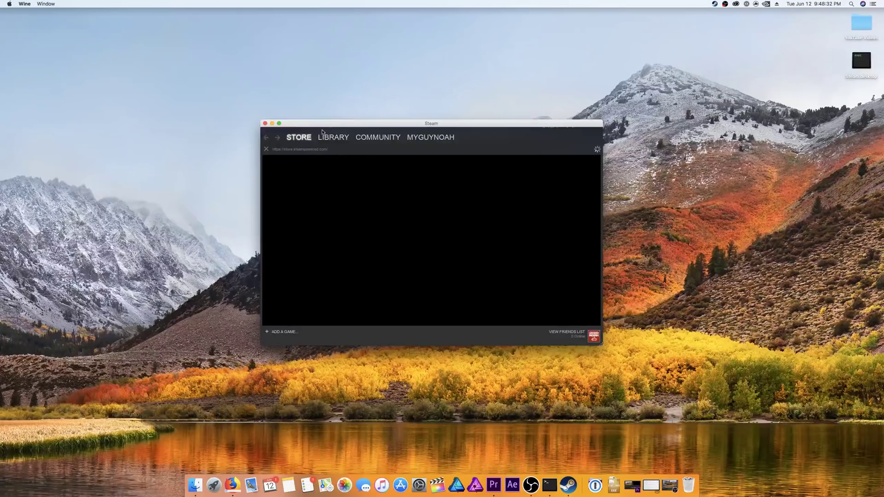
mouse_move(306, 138)
click(303, 162)
mouse_move(298, 138)
click(298, 165)
mouse_move(299, 138)
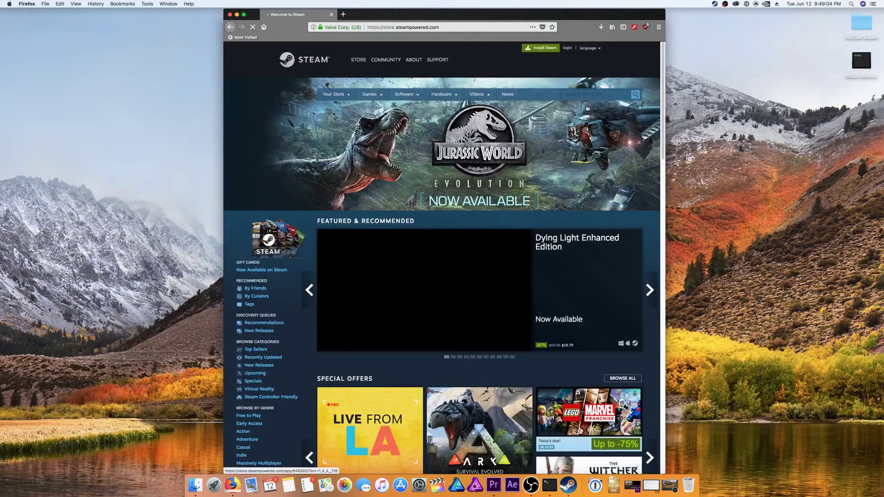
Add The Witcher 3: Wild Hunt GOTY Edition ($19.99) to the cart and choose Purchase for myself
scroll(590, 110, down, 5)
scroll(589, 110, down, 2)
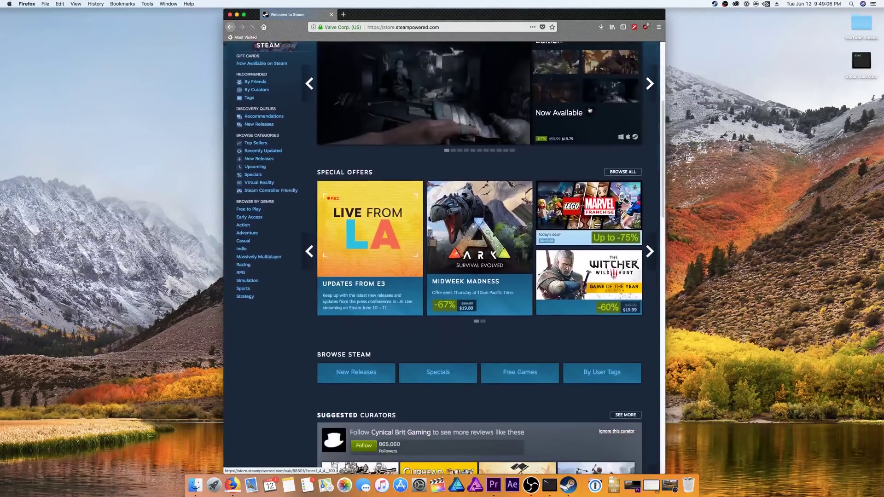
click(591, 262)
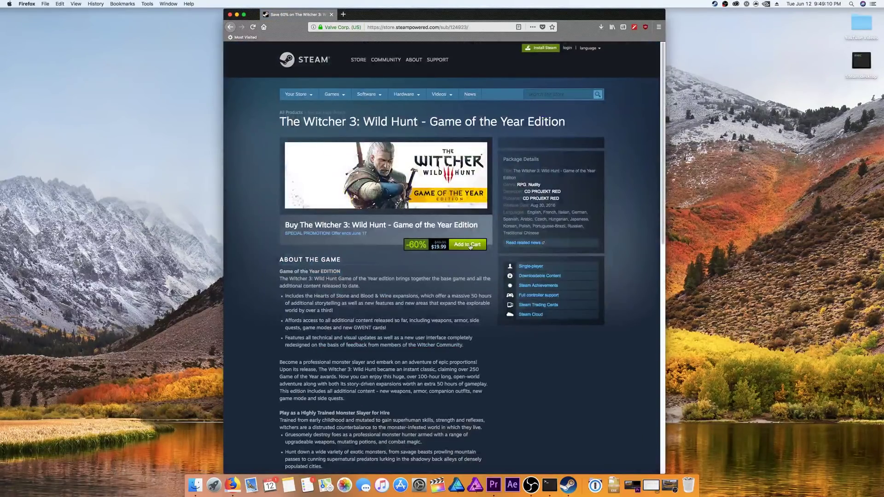
click(468, 245)
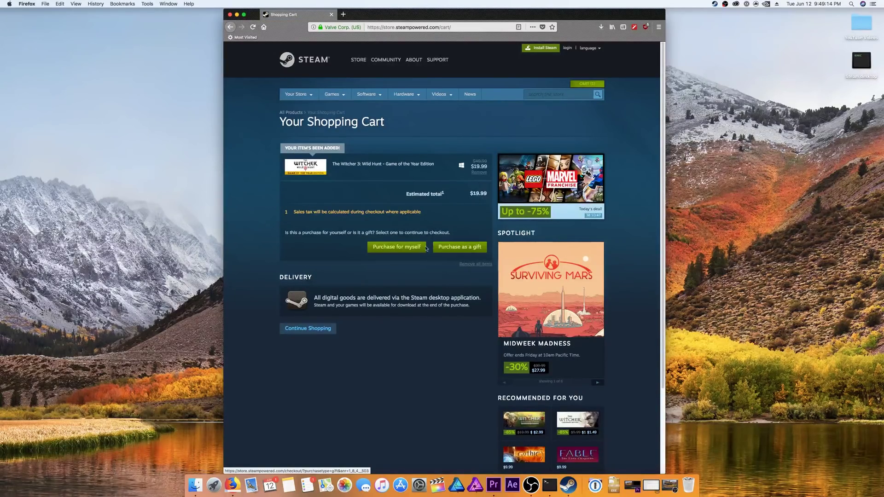
click(395, 248)
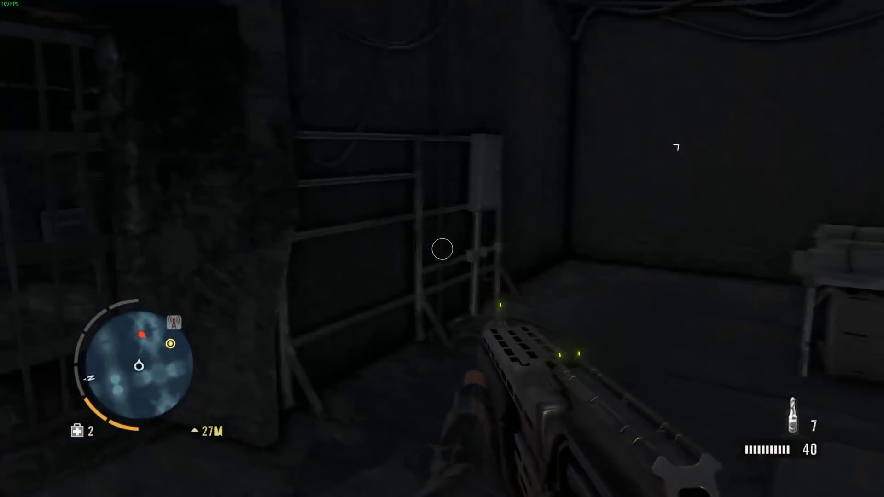
Take the cash from the table and from the crates in the next room
key(w)
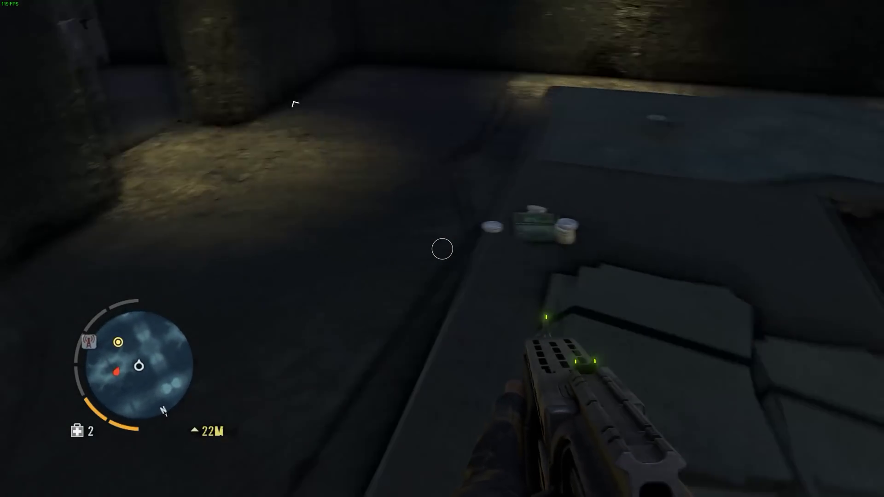
key(w)
key(e)
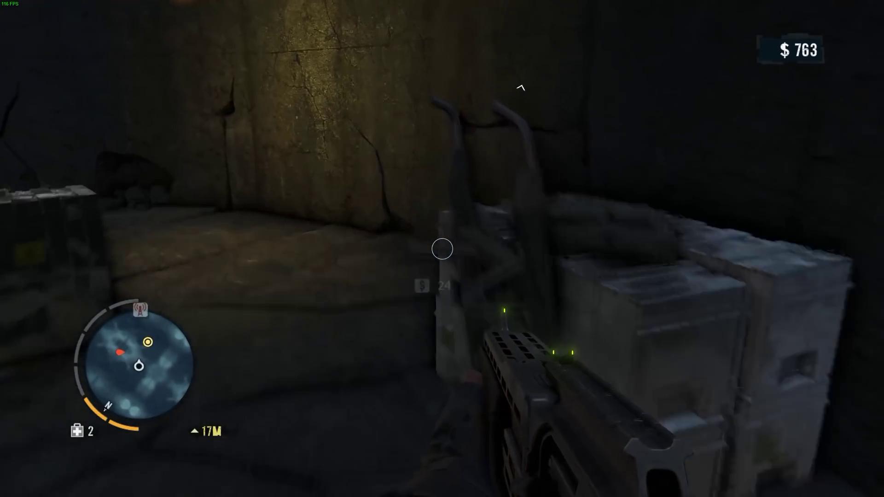
key(w)
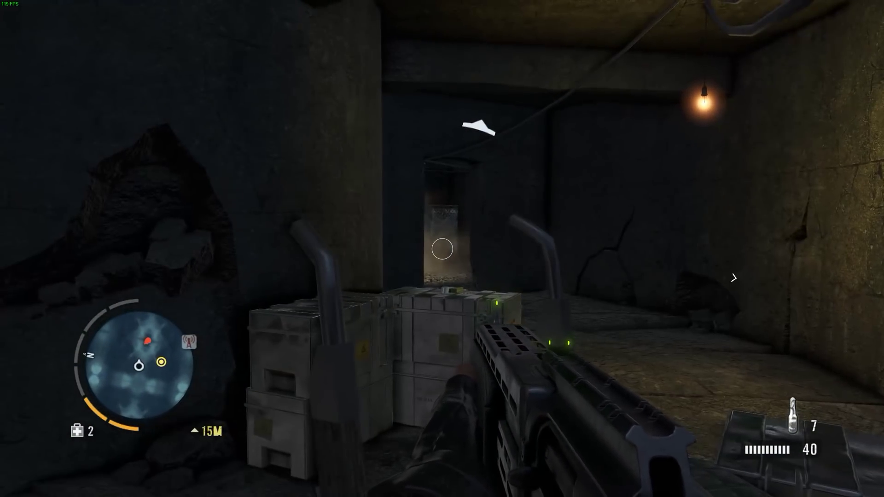
key(w)
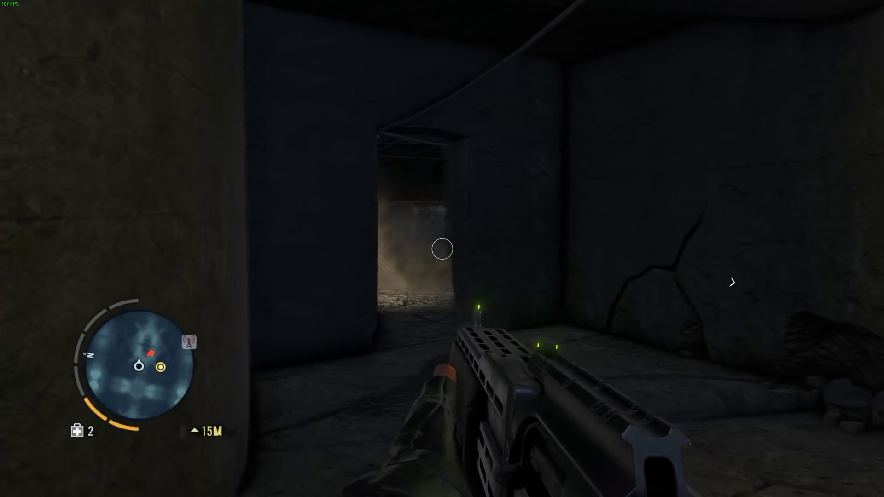
key(w)
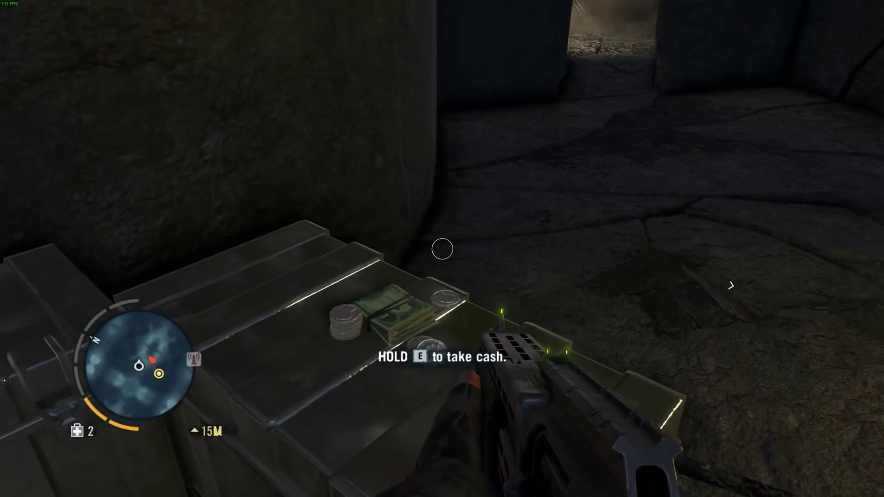
key(e)
Go through the dark doorway, blow up the red barrels, and enter the lit room beyond
key(w)
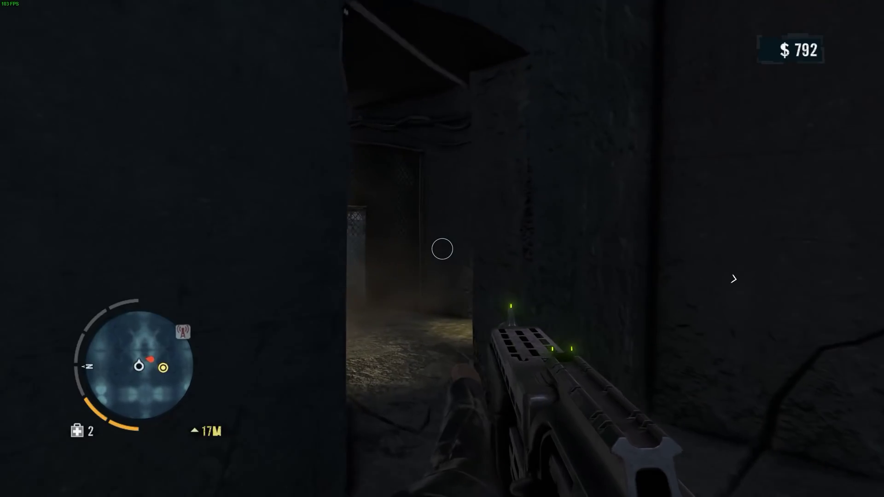
key(w)
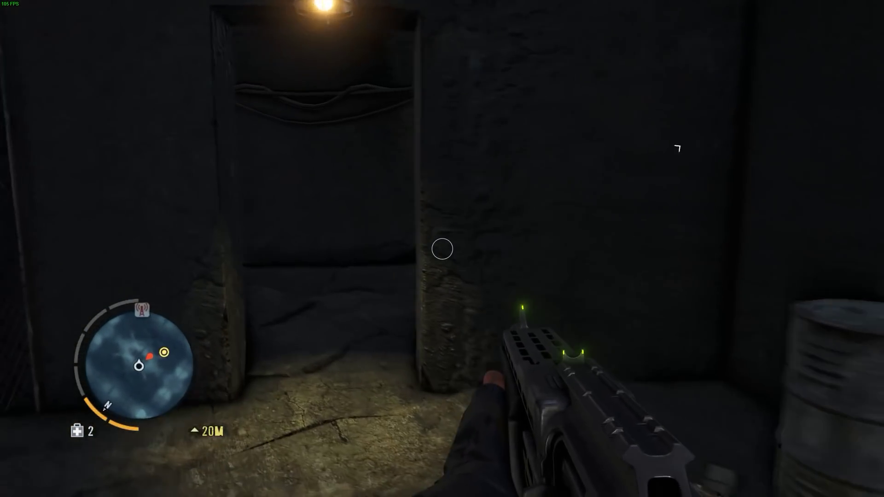
key(w)
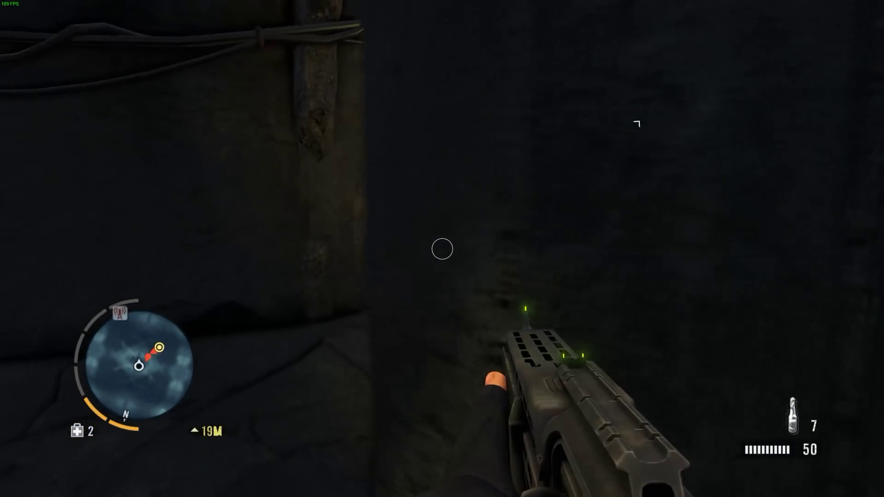
key(w)
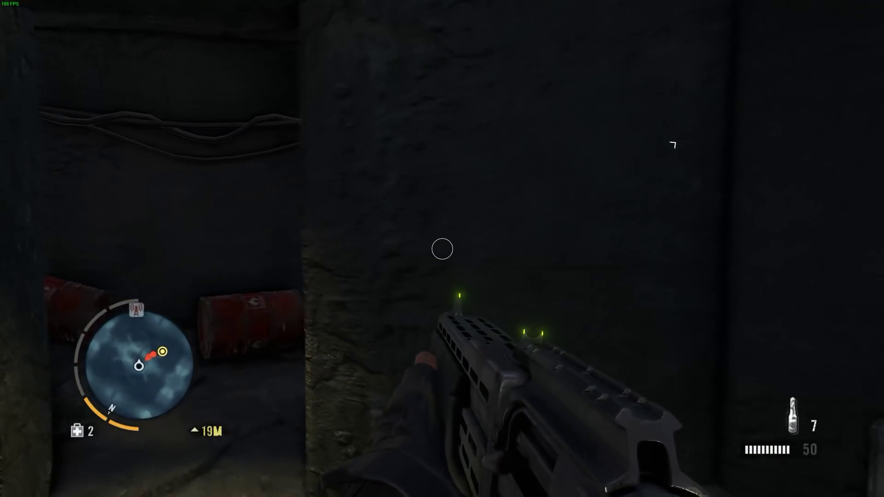
key(w)
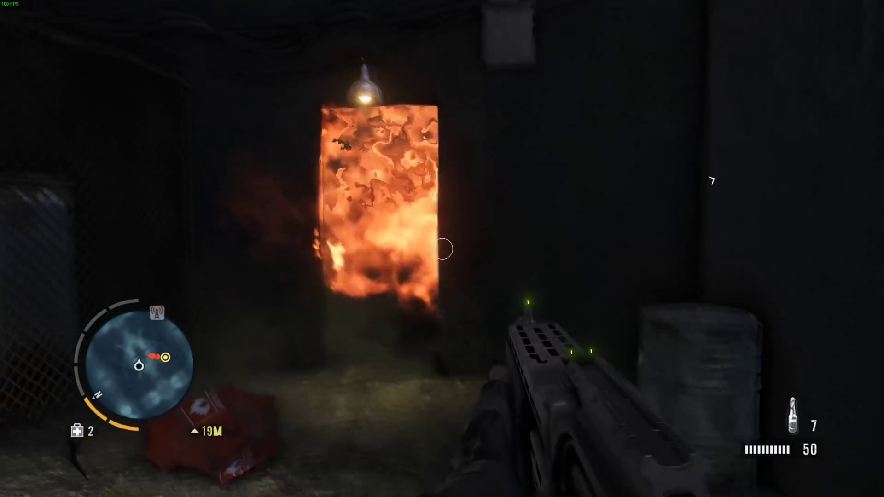
key(w)
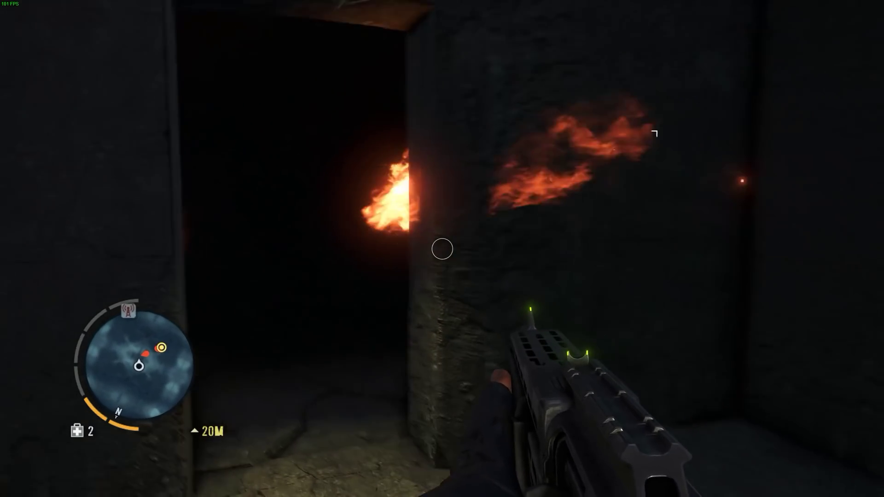
key(w)
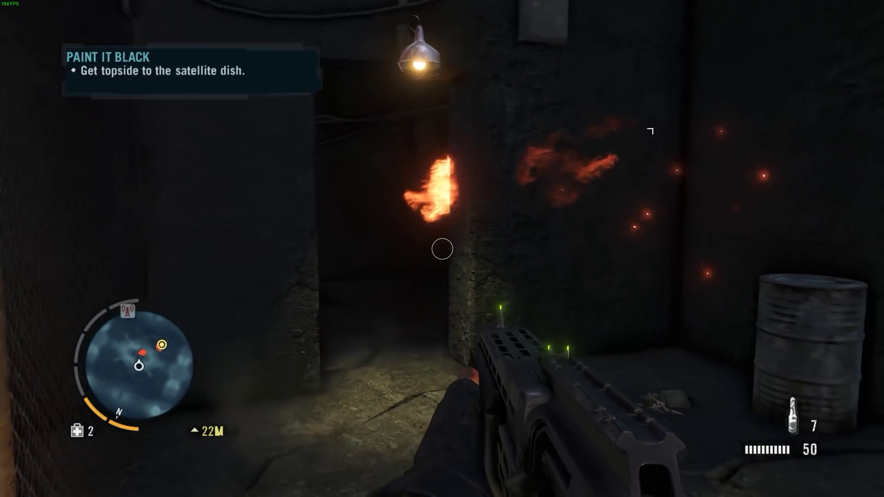